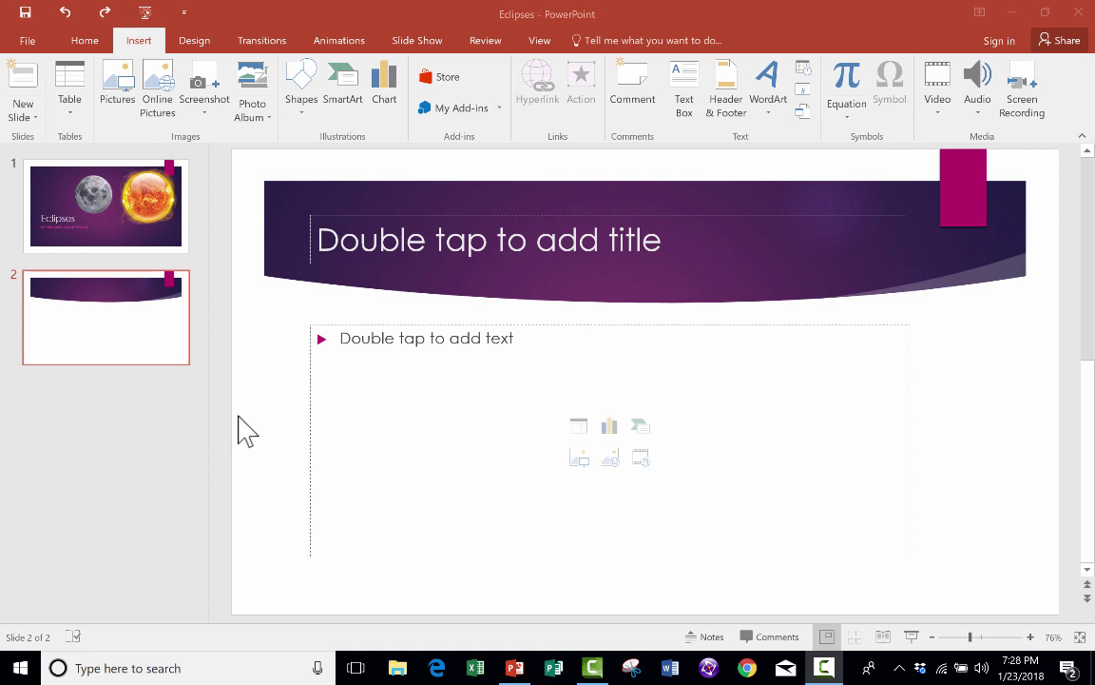
# Open the Office Add-ins store and look through the suggested add-ins in the All category.
pyautogui.click(148, 43)
pyautogui.click(85, 42)
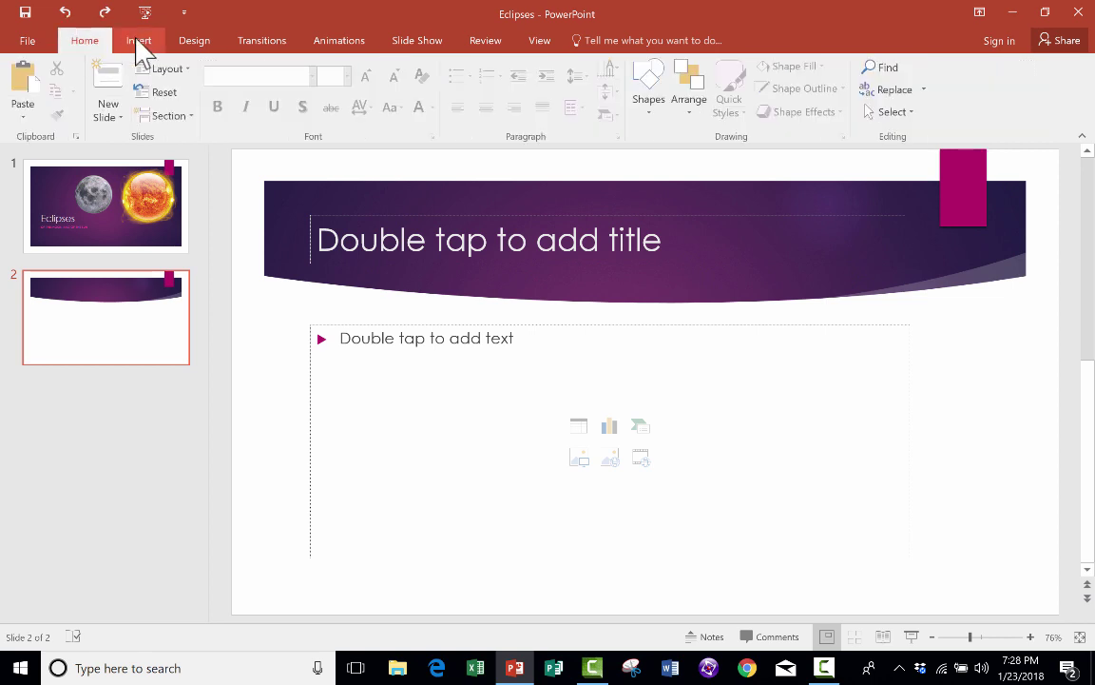
pyautogui.click(141, 45)
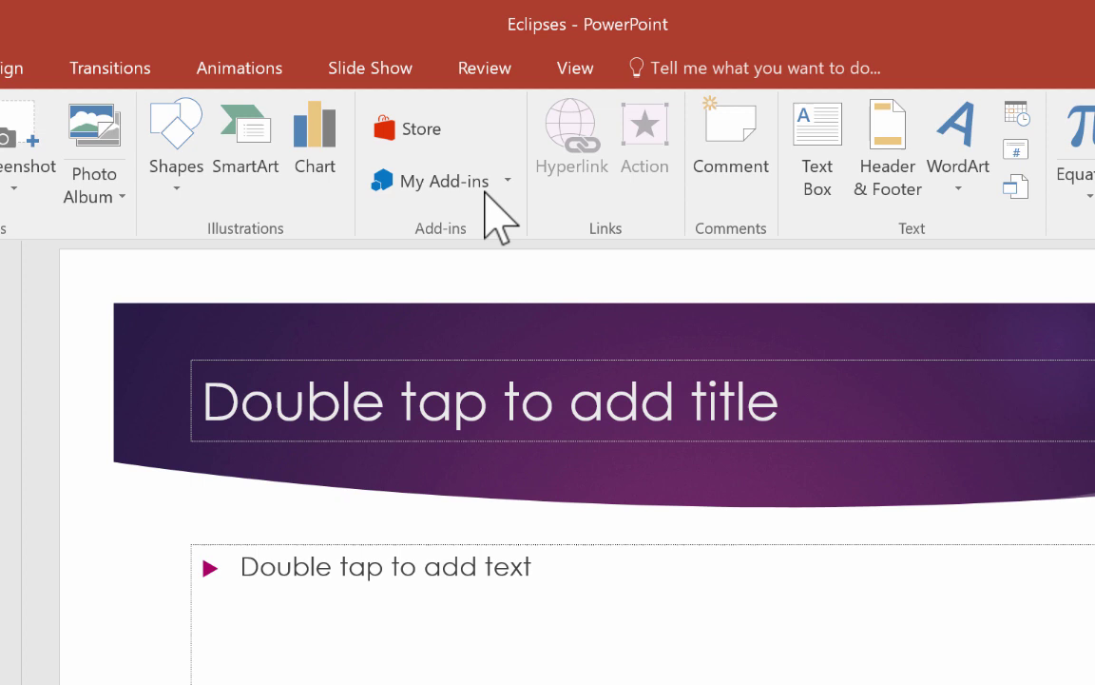
pyautogui.click(501, 180)
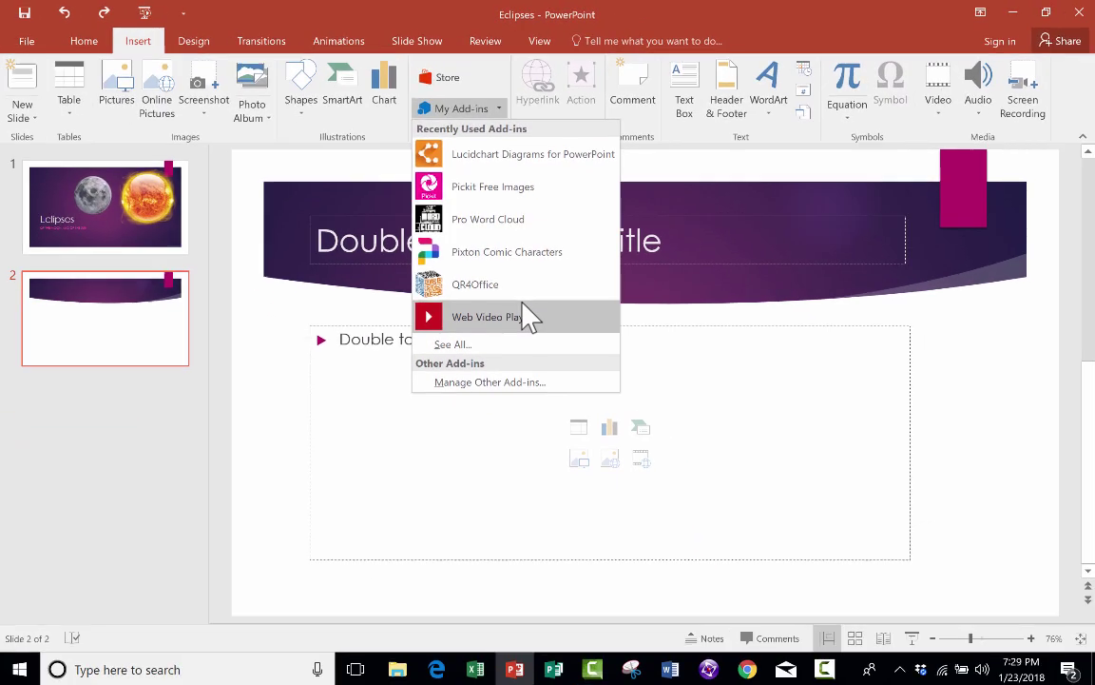
pyautogui.click(449, 80)
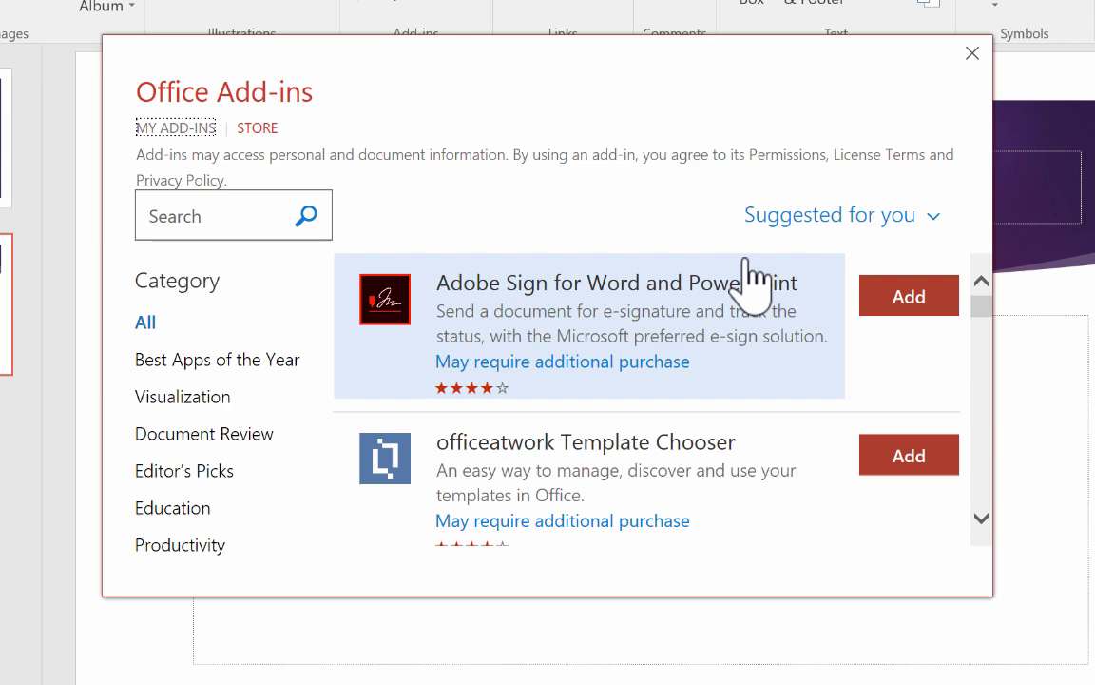
pyautogui.scroll(-1, 674, 315)
pyautogui.scroll(-8, 737, 314)
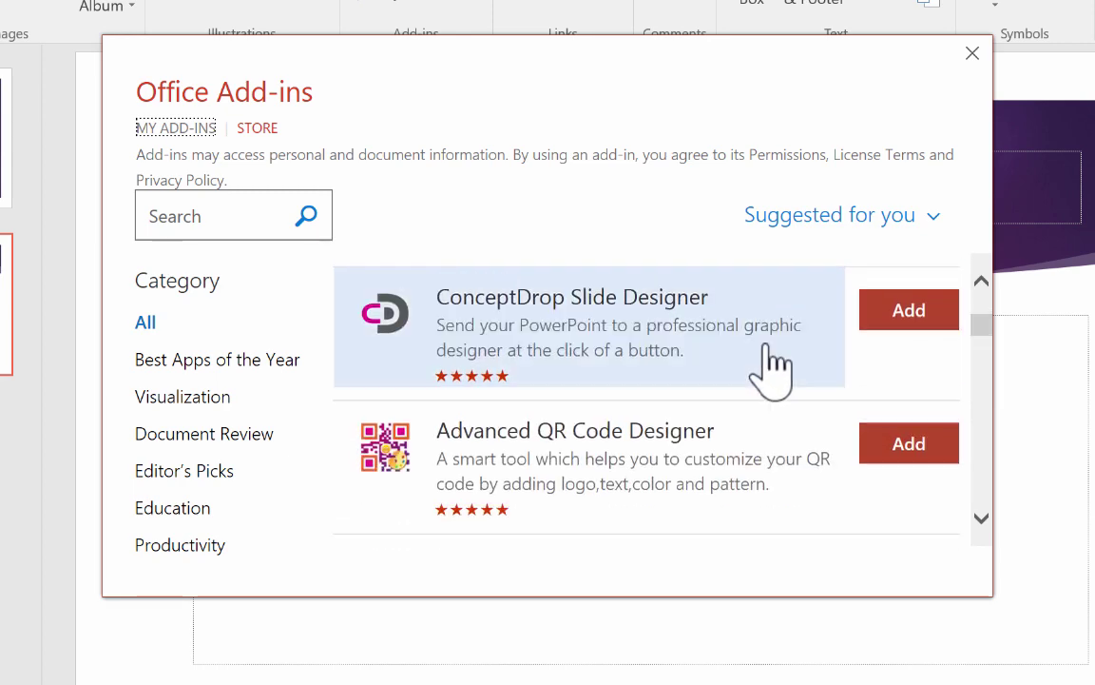
pyautogui.scroll(4, 774, 367)
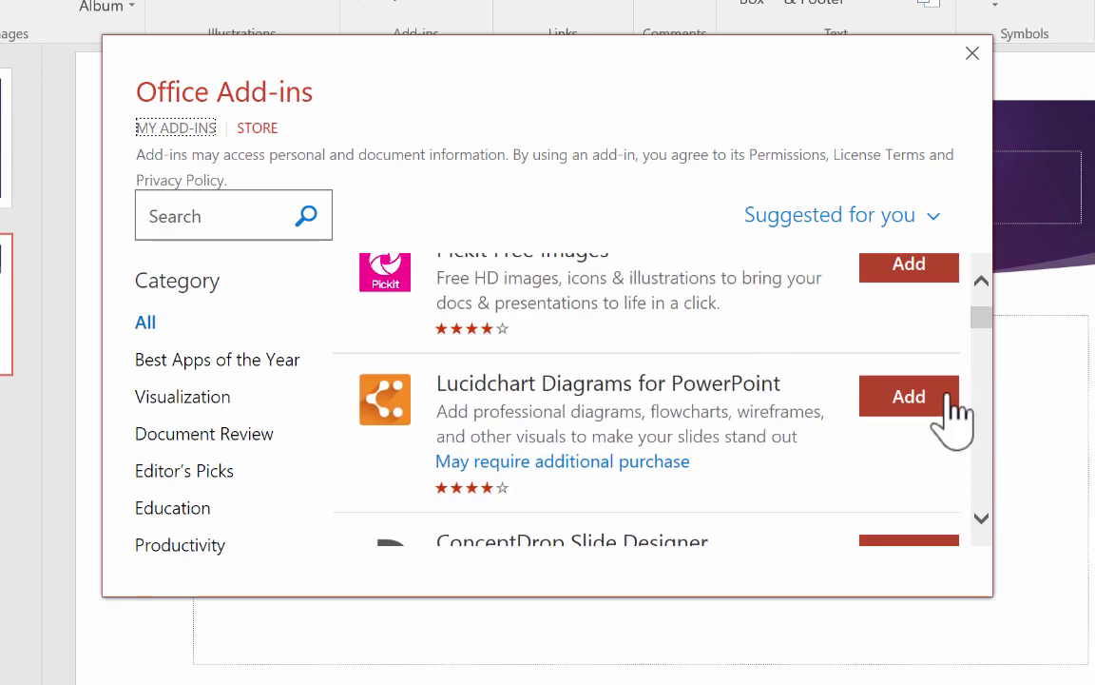
pyautogui.scroll(-3, 941, 416)
pyautogui.scroll(-4, 912, 437)
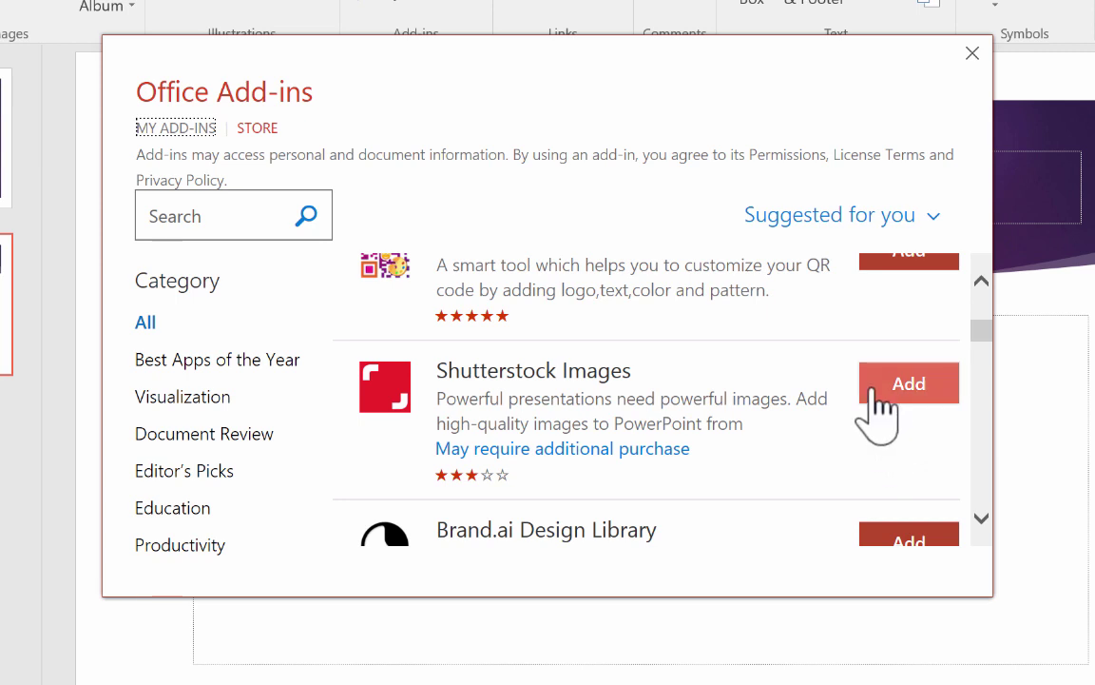
# Browse the store's Best Apps of the Year, Visualization, Editor's Picks, Productivity and Education categories, examining the education add-ins.
pyautogui.click(203, 361)
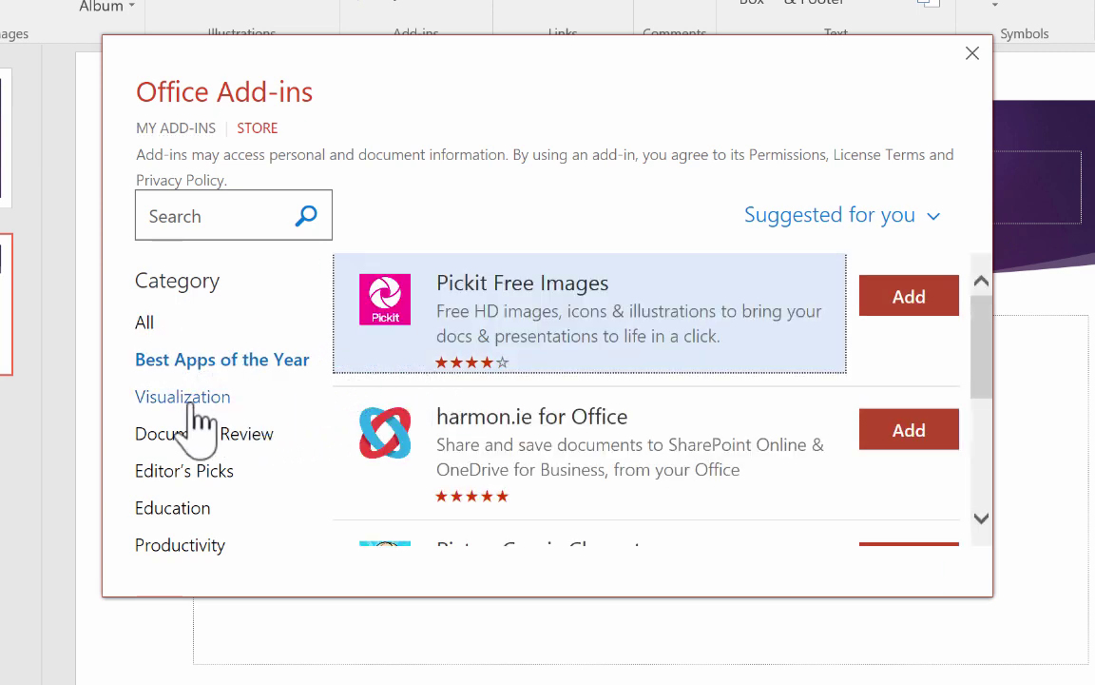
pyautogui.click(190, 399)
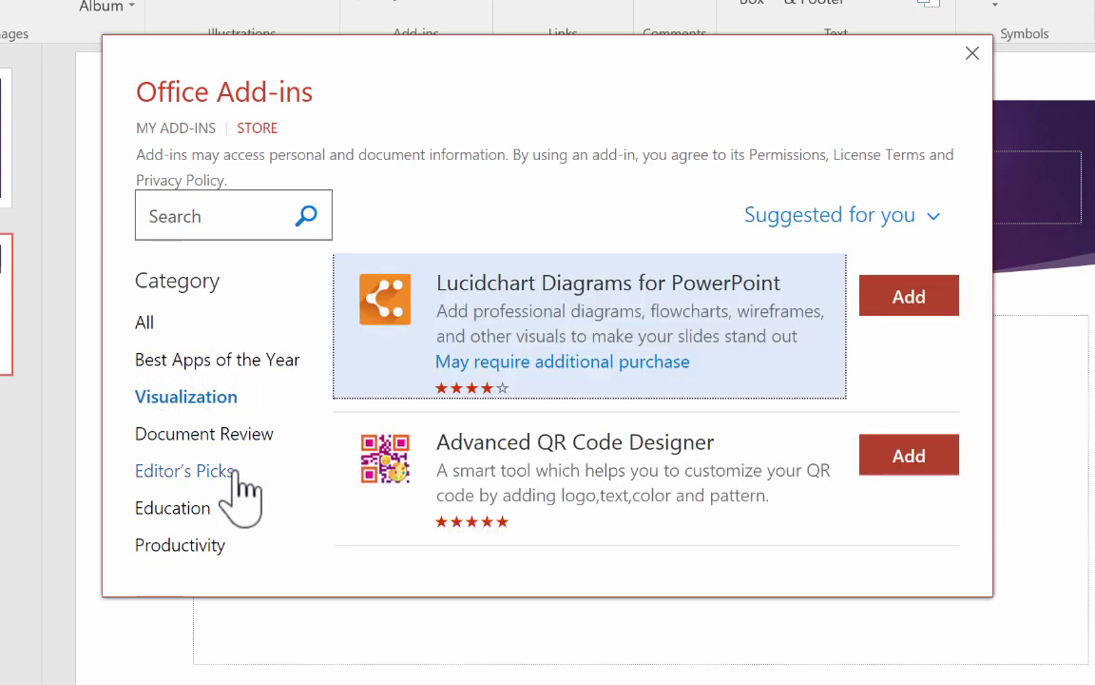
pyautogui.click(217, 475)
pyautogui.click(173, 547)
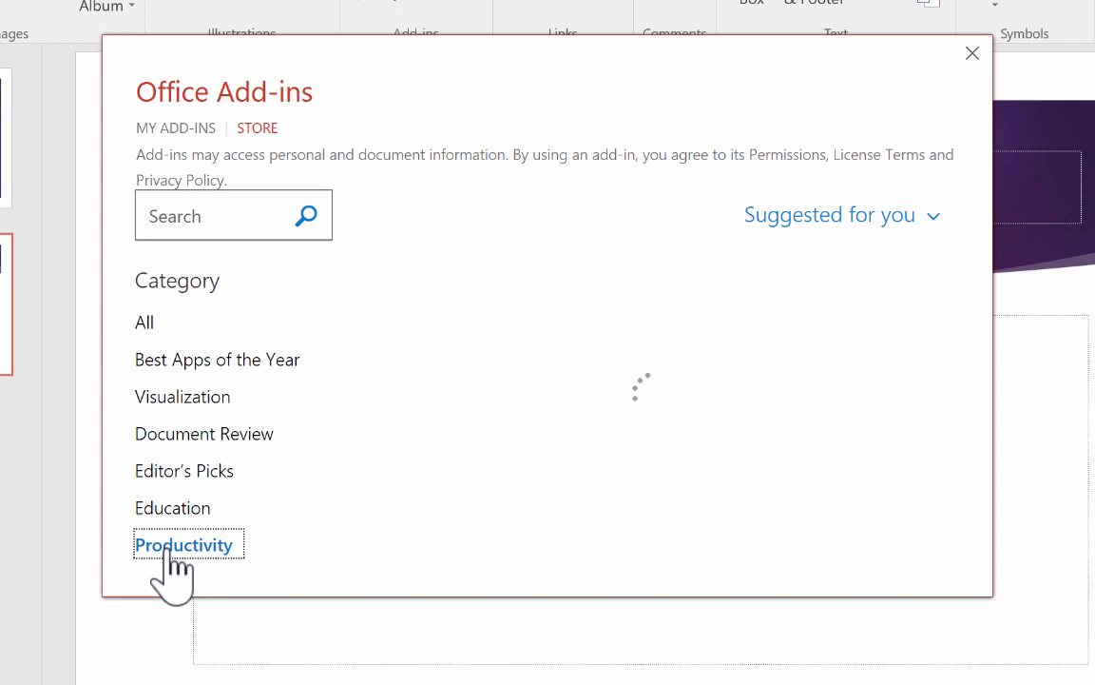
pyautogui.click(204, 504)
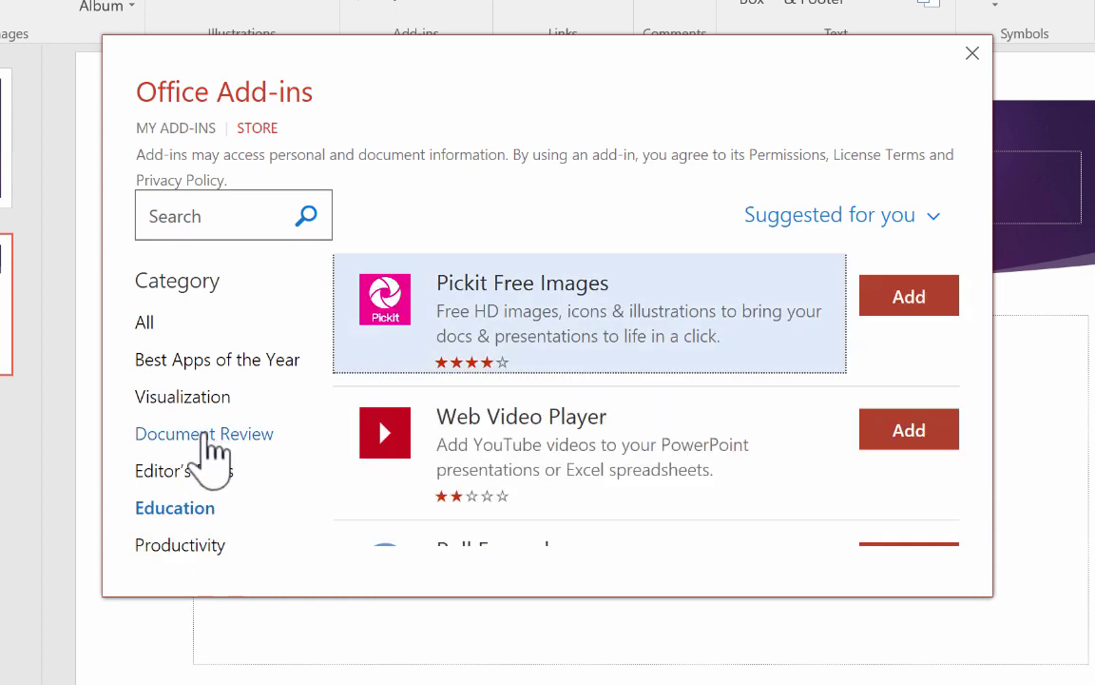
pyautogui.scroll(-8, 509, 438)
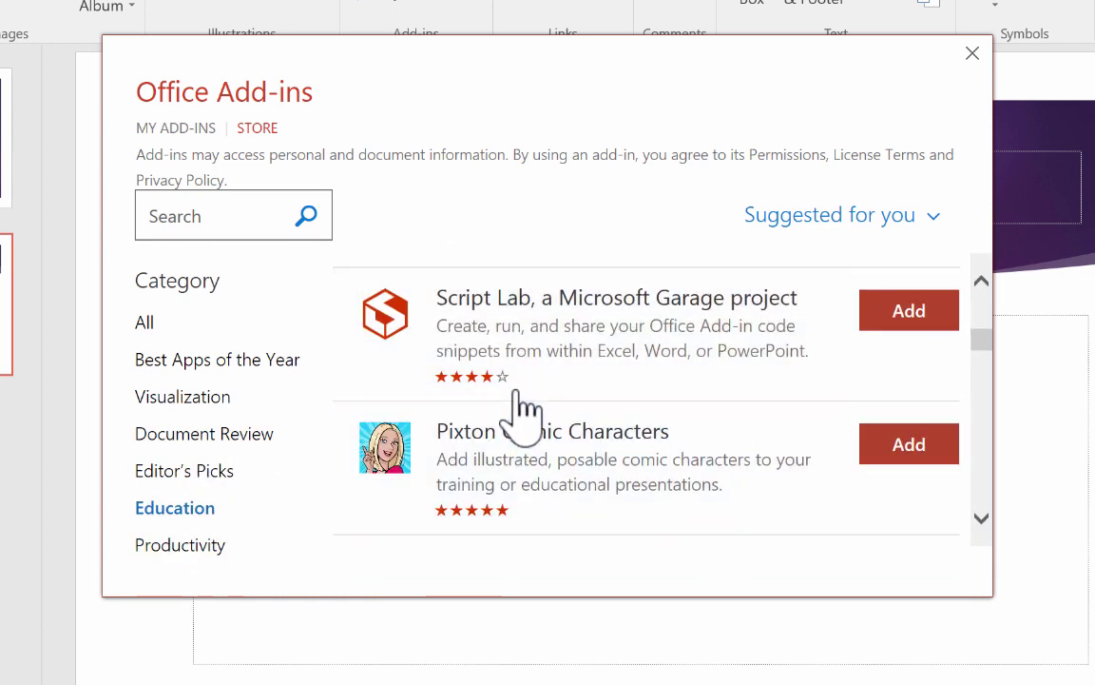
pyautogui.scroll(-6, 526, 409)
pyautogui.scroll(-1, 543, 464)
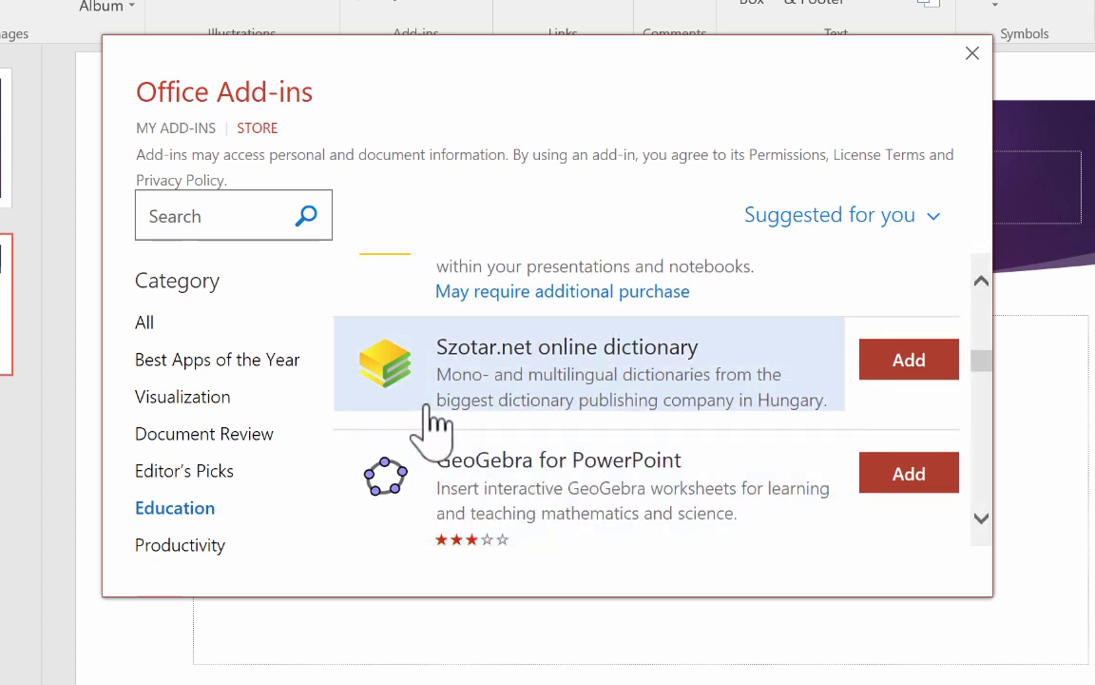
# Search the add-in store for "games" and add TOGlic | WORD GAME for Office 365 to slide 2.
pyautogui.click(221, 213)
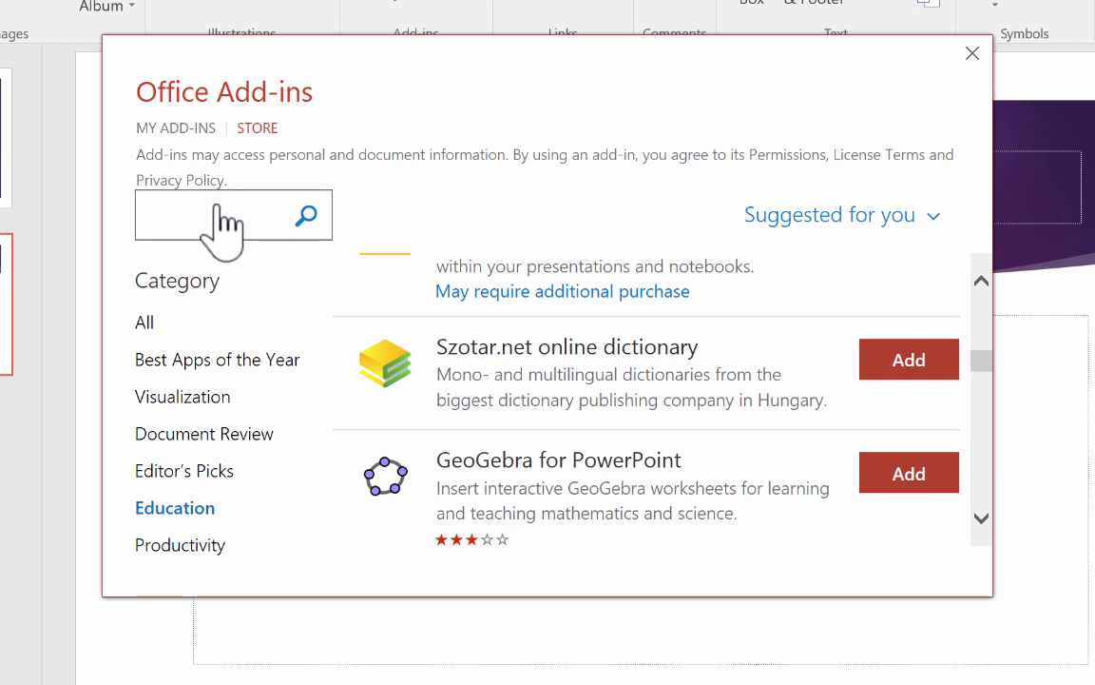
pyautogui.write('games')
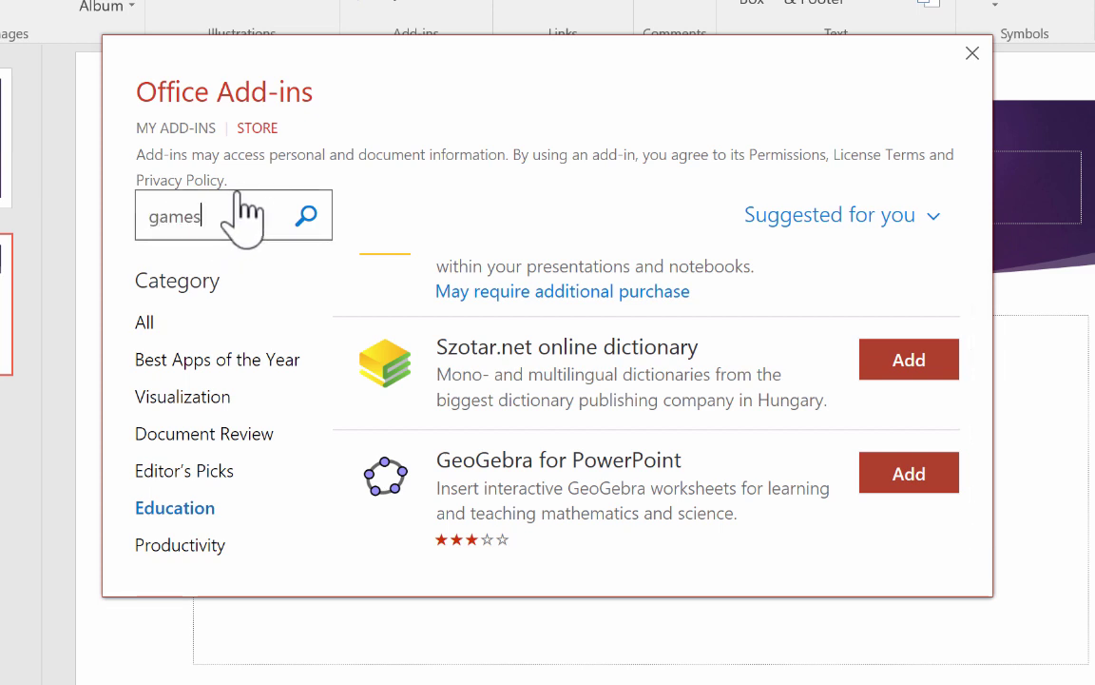
pyautogui.press('Return')
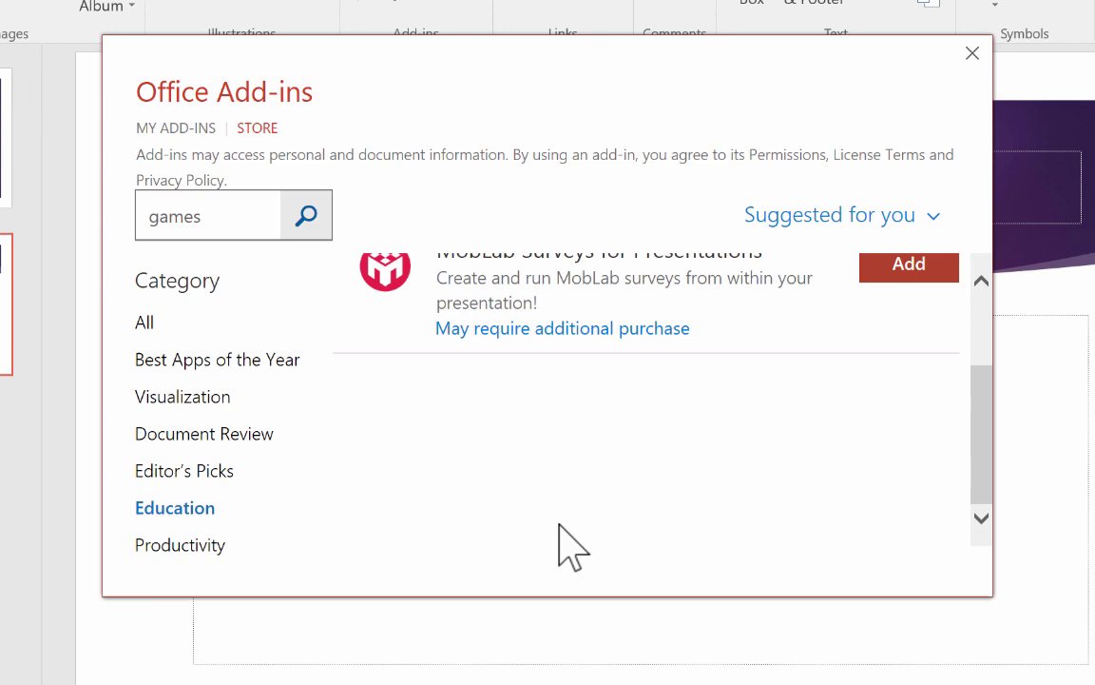
pyautogui.scroll(2, 587, 546)
pyautogui.scroll(1, 588, 547)
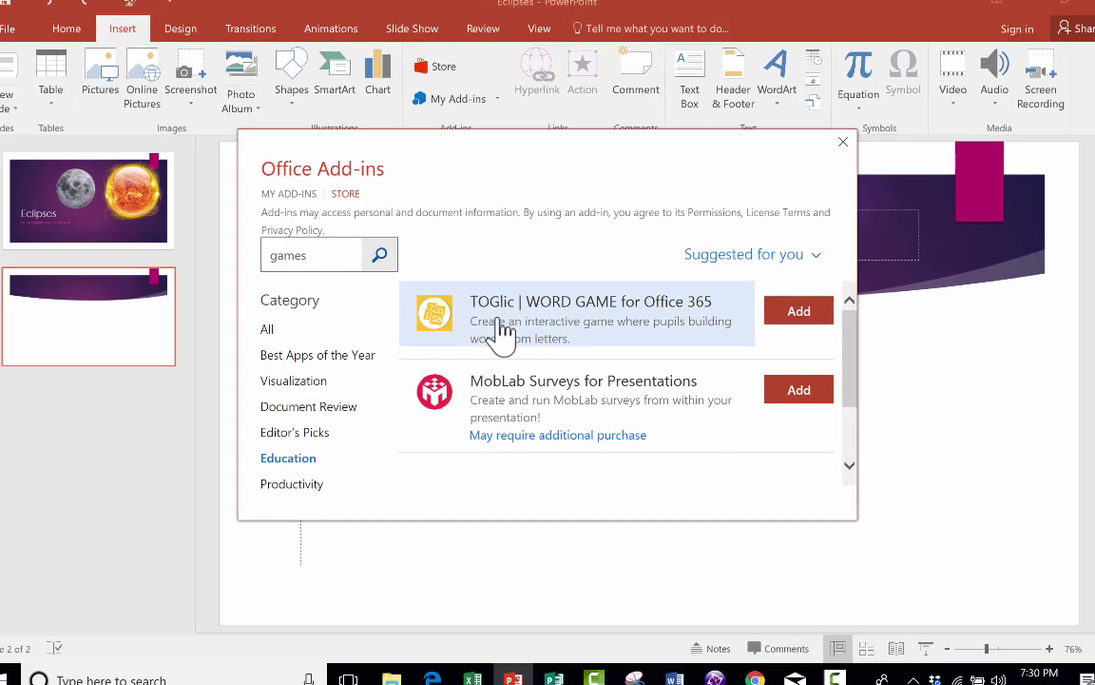
pyautogui.click(818, 318)
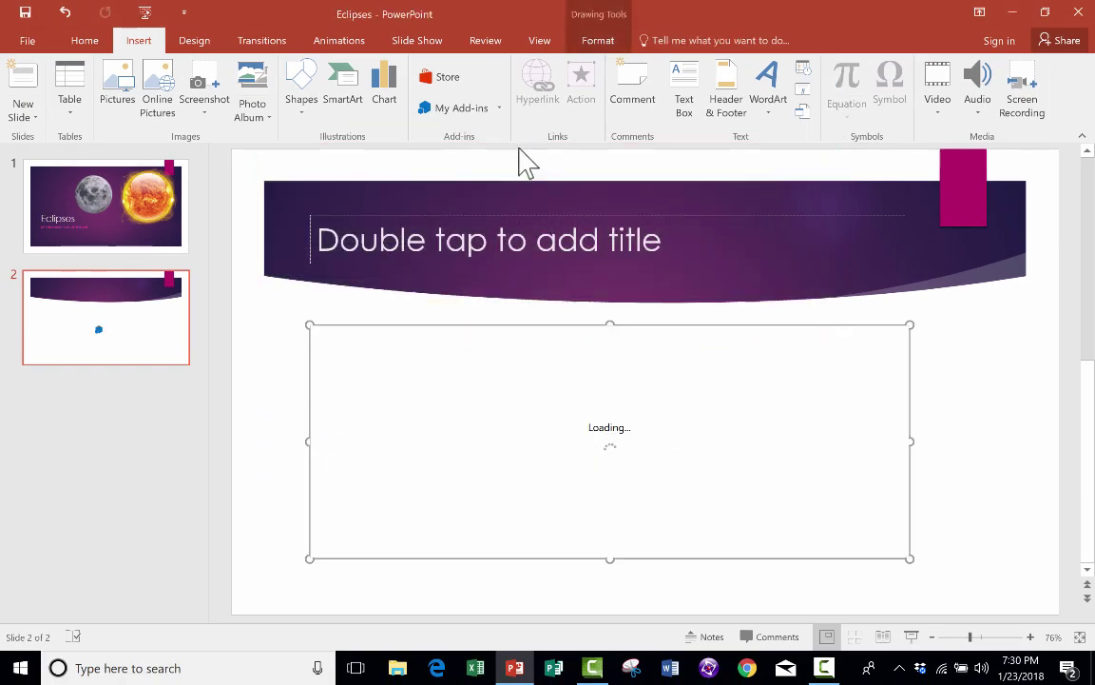
# Check the recently used add-ins list, then undo the insertion of the TOGlic word game on slide 2.
pyautogui.click(504, 107)
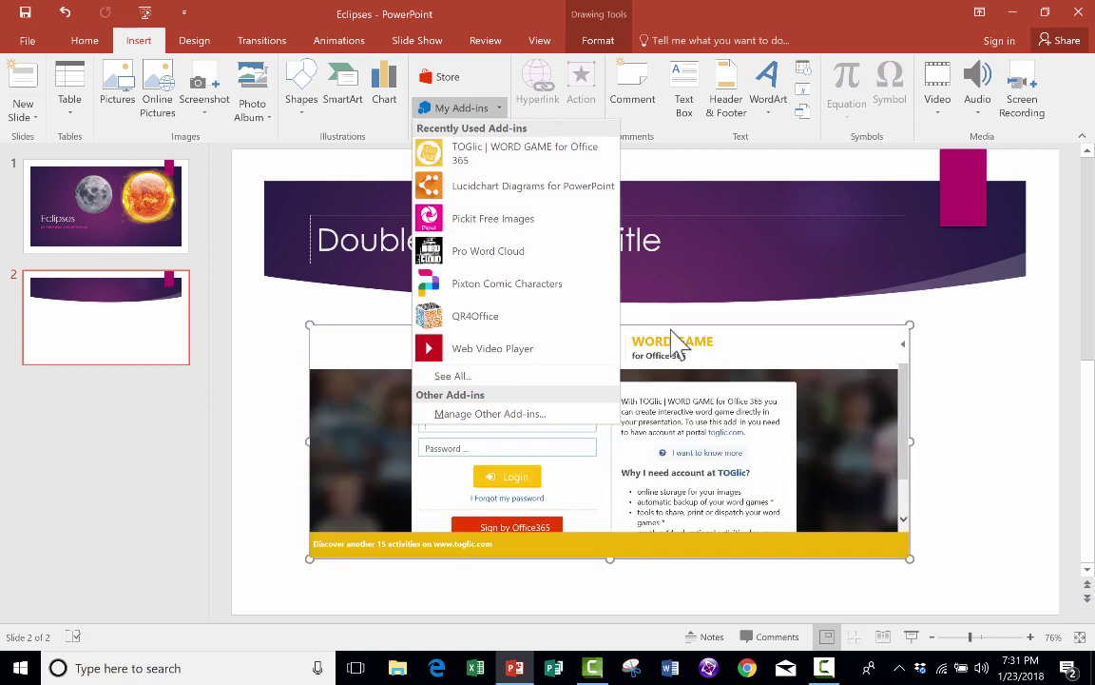
pyautogui.click(876, 399)
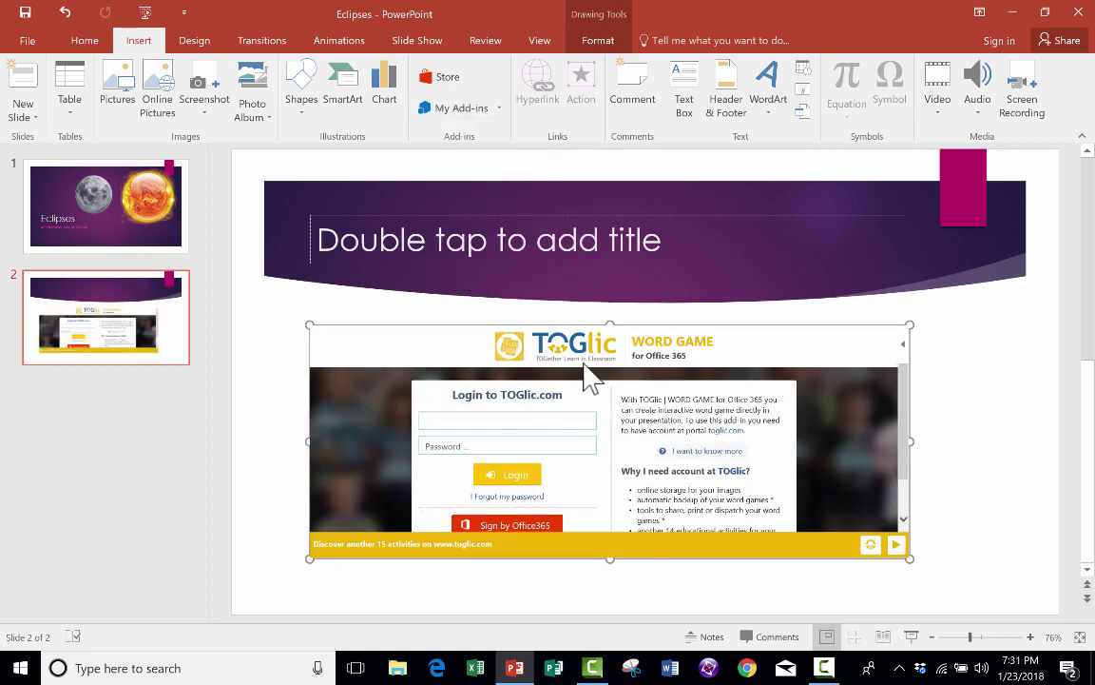
pyautogui.click(65, 12)
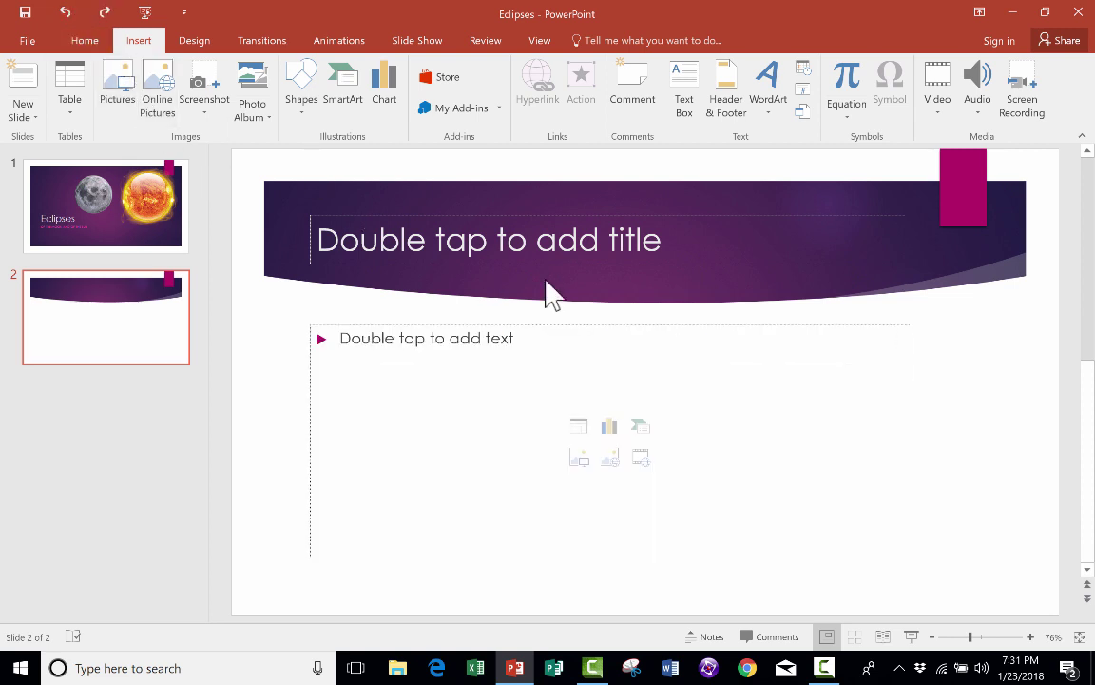
# Open the Pickit Free Images add-in from the recently used add-ins.
pyautogui.click(498, 107)
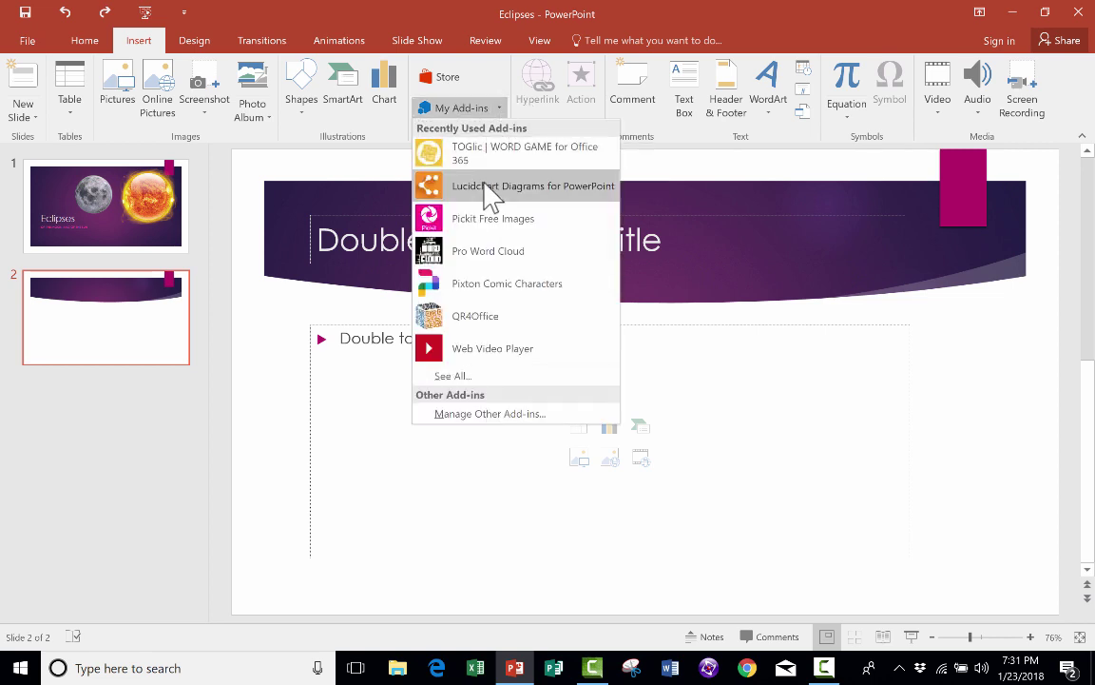
pyautogui.click(481, 224)
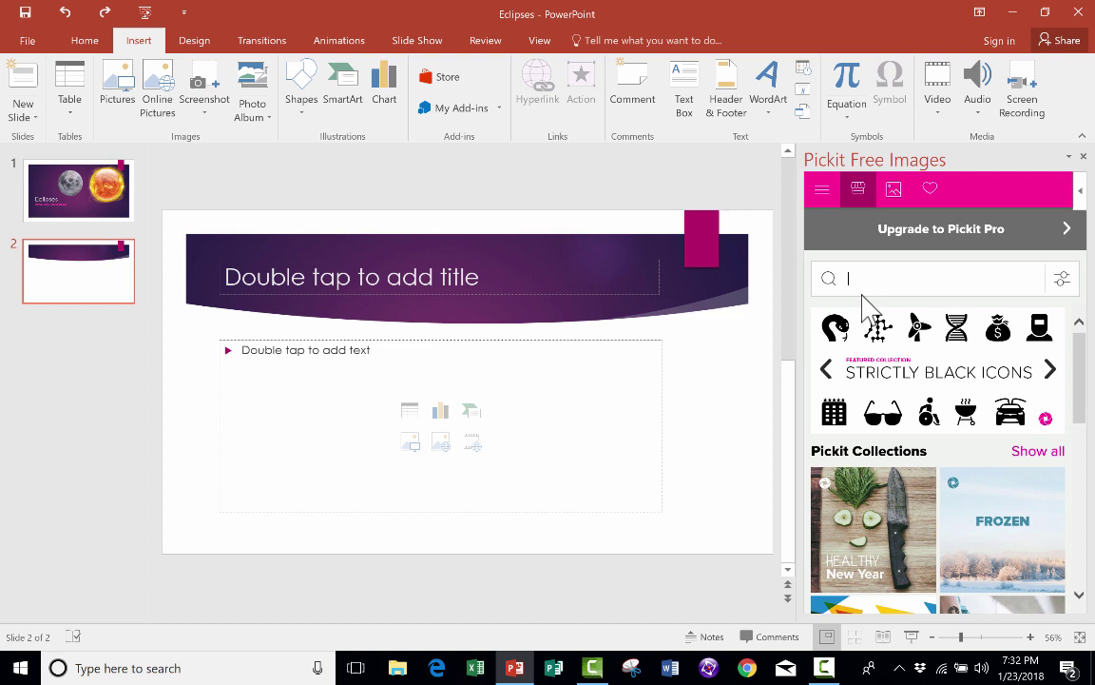
pyautogui.click(961, 354)
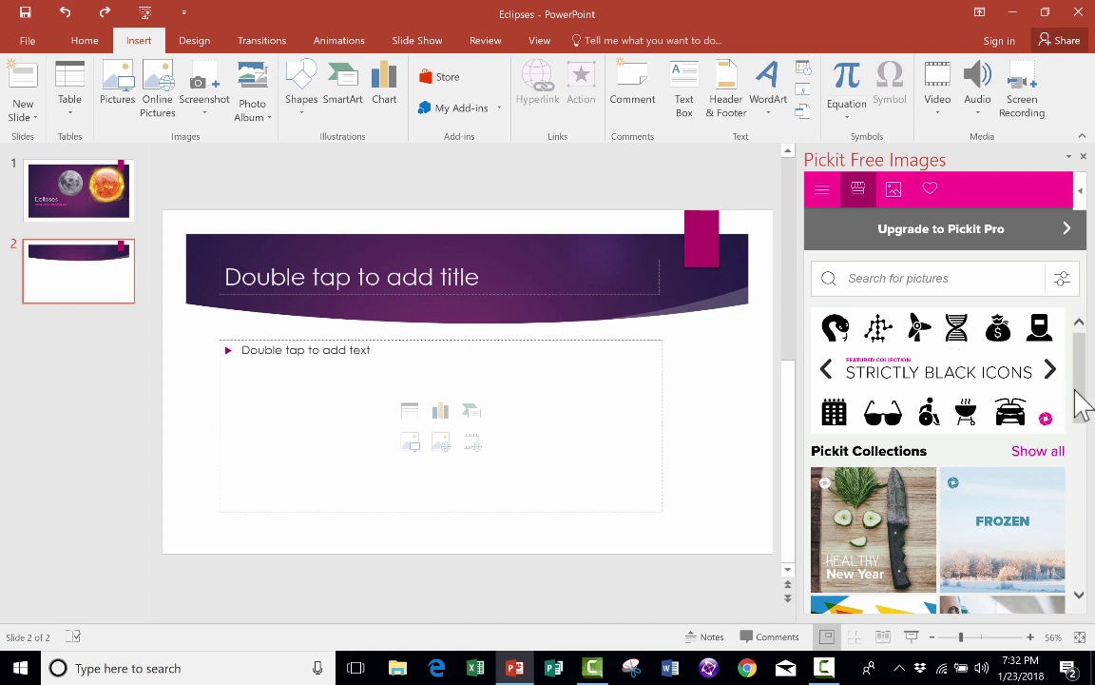
# View the Seasonal image category in Pickit and return to its start page.
pyautogui.moveTo(1080, 404); pyautogui.dragTo(1092, 542)
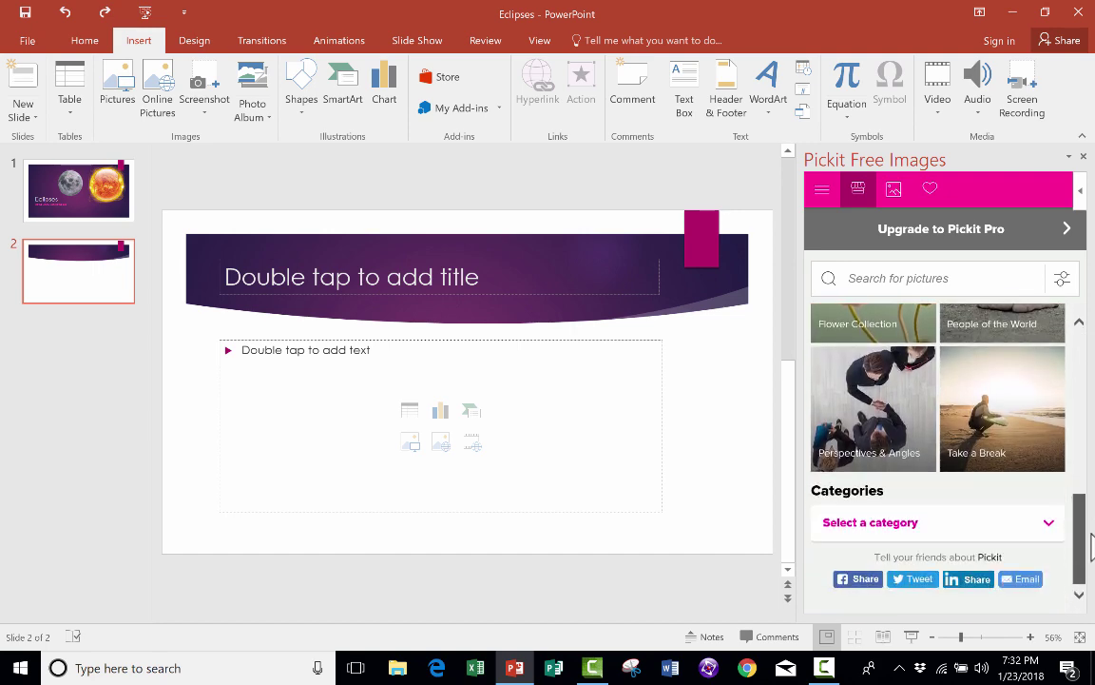
pyautogui.click(883, 594)
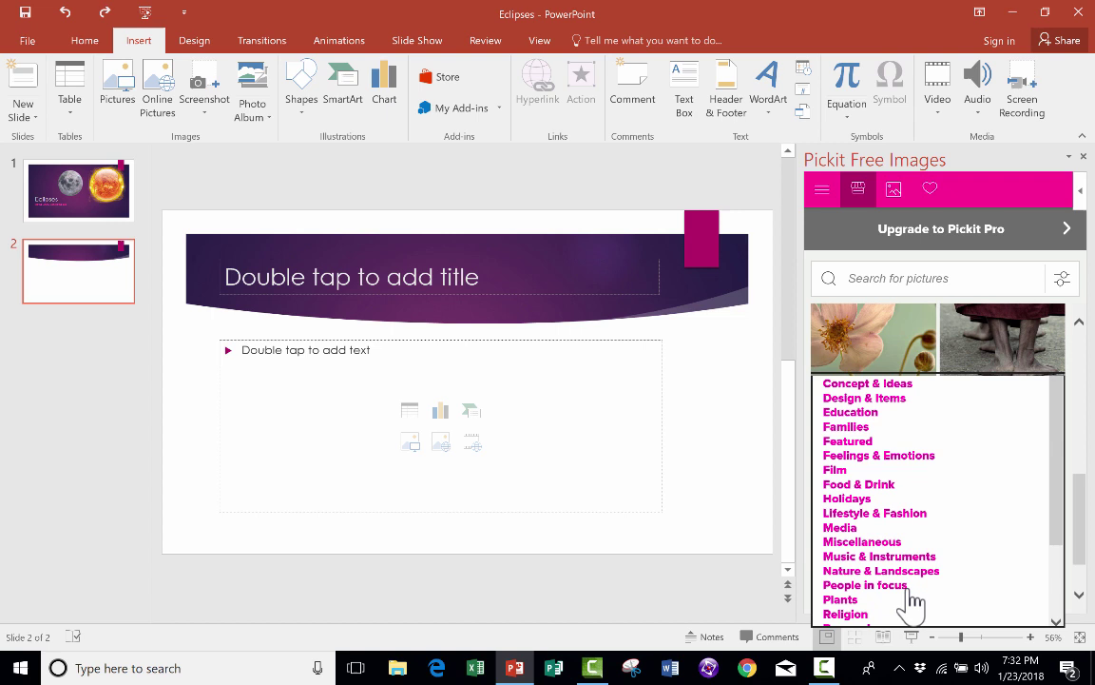
pyautogui.scroll(-2, 879, 556)
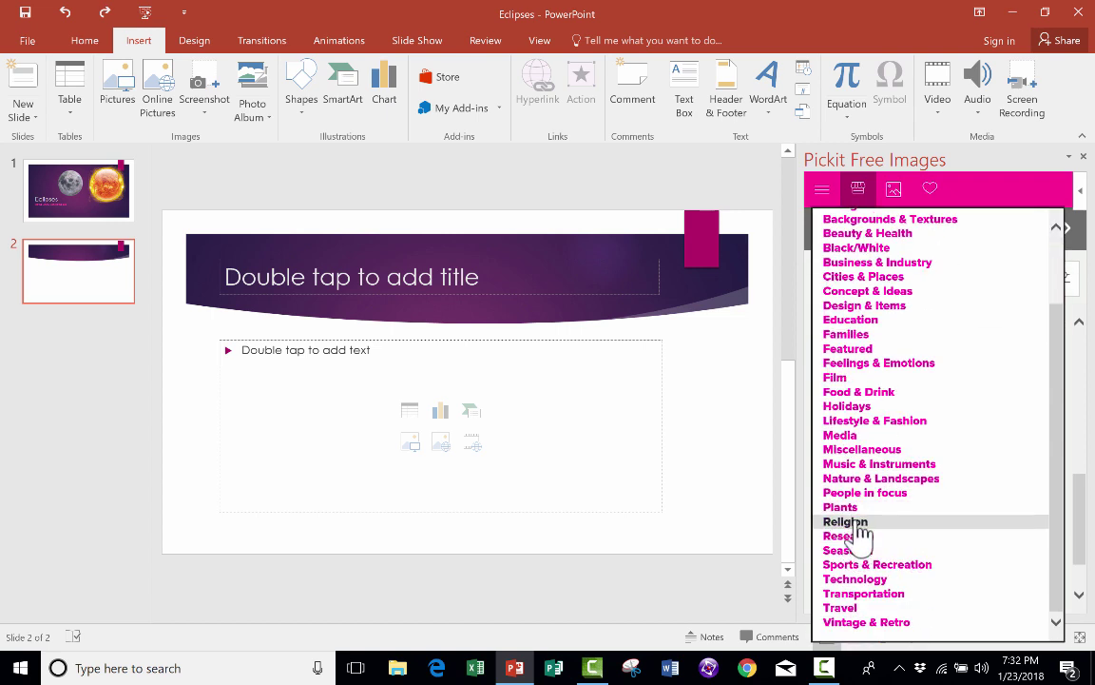
pyautogui.click(861, 560)
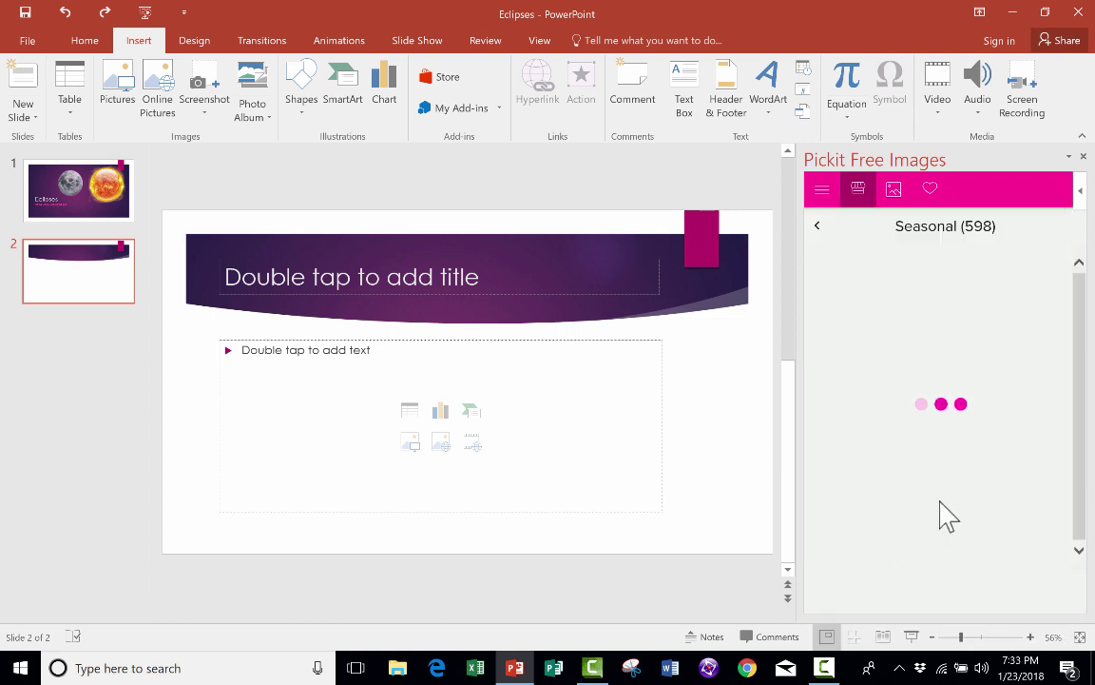
pyautogui.click(817, 228)
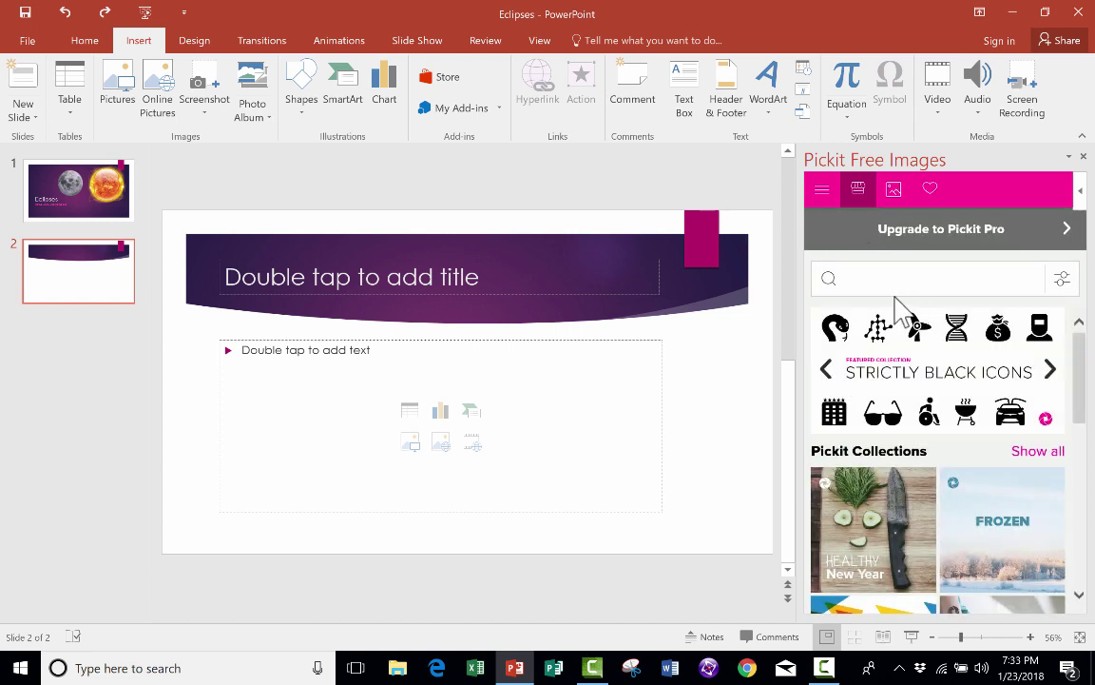
# Search Pickit for "cat" and insert the Sweet Cat photo of a kitten in a bucket on slide 2.
pyautogui.write('cat')
pyautogui.press('Return')
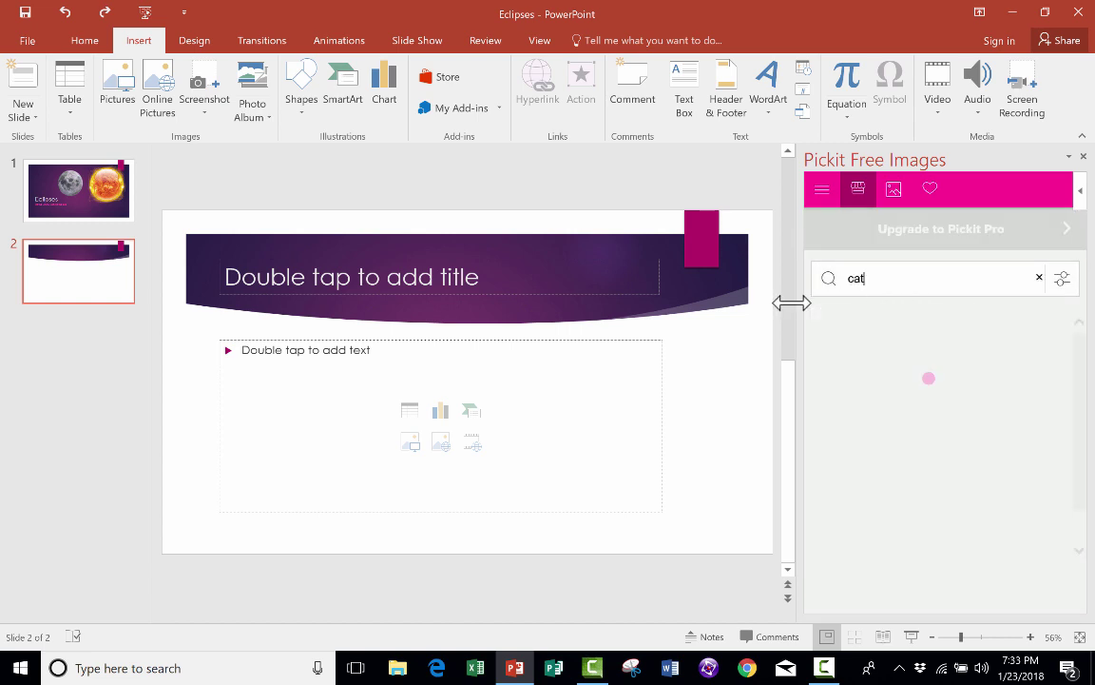
pyautogui.click(80, 211)
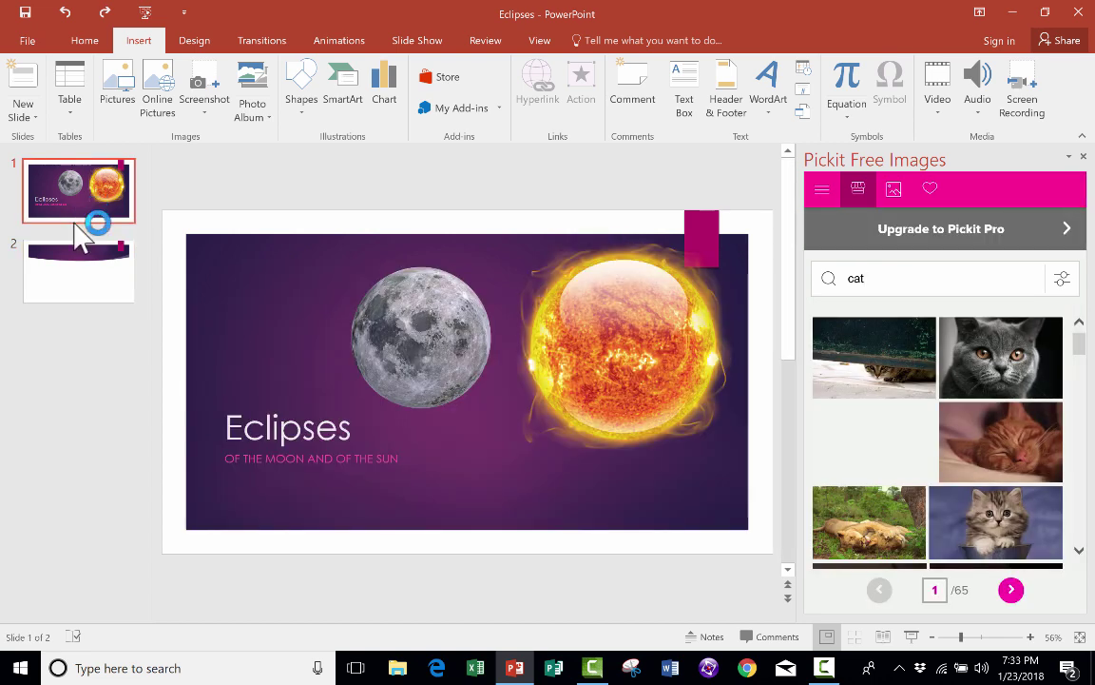
pyautogui.click(92, 296)
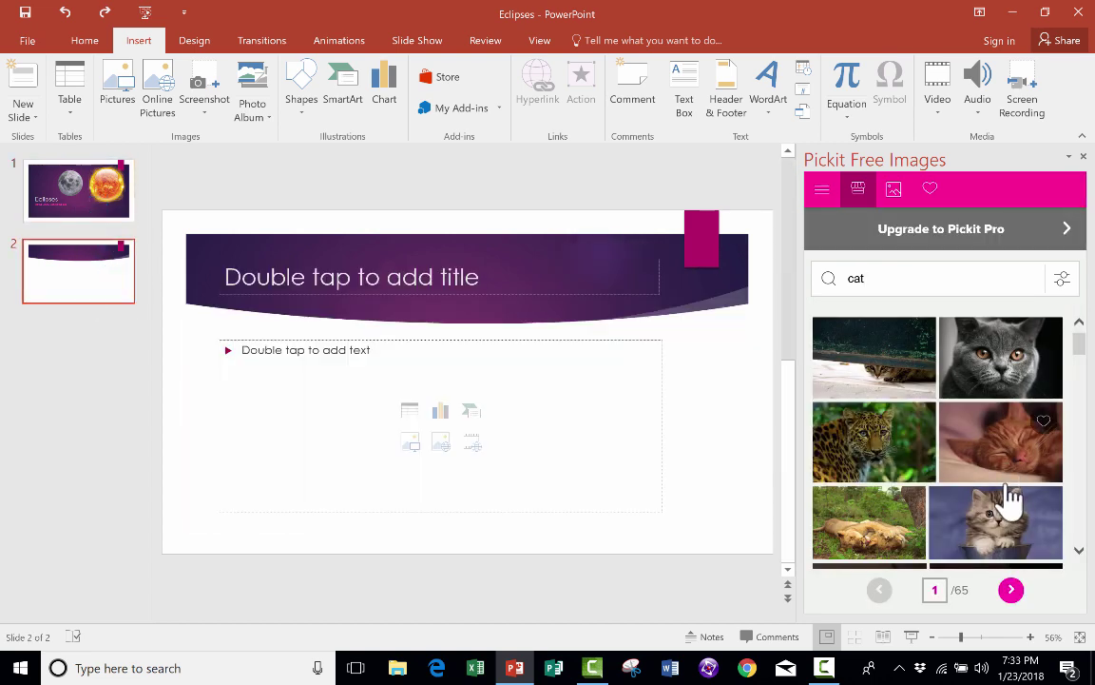
pyautogui.scroll(-1, 1008, 504)
pyautogui.click(997, 456)
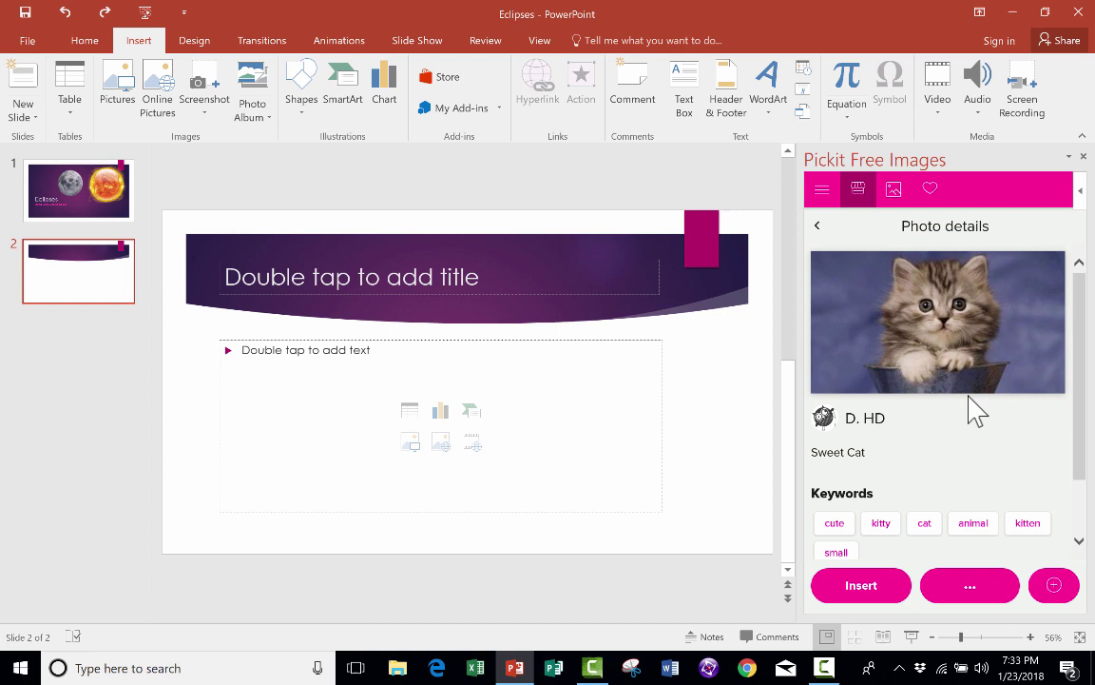
pyautogui.click(867, 586)
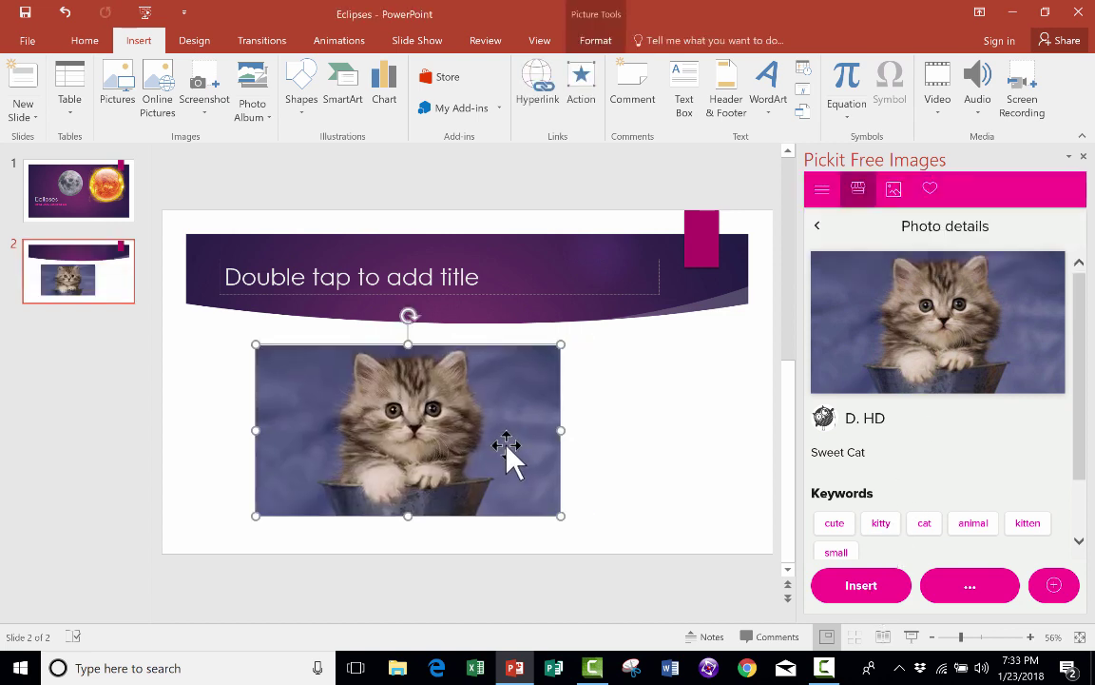
# Enlarge the kitten photo on slide 2 proportionally until it overlaps the title area.
pyautogui.moveTo(561, 345); pyautogui.dragTo(702, 265)
pyautogui.moveTo(522, 244); pyautogui.dragTo(501, 254)
pyautogui.press('Escape')
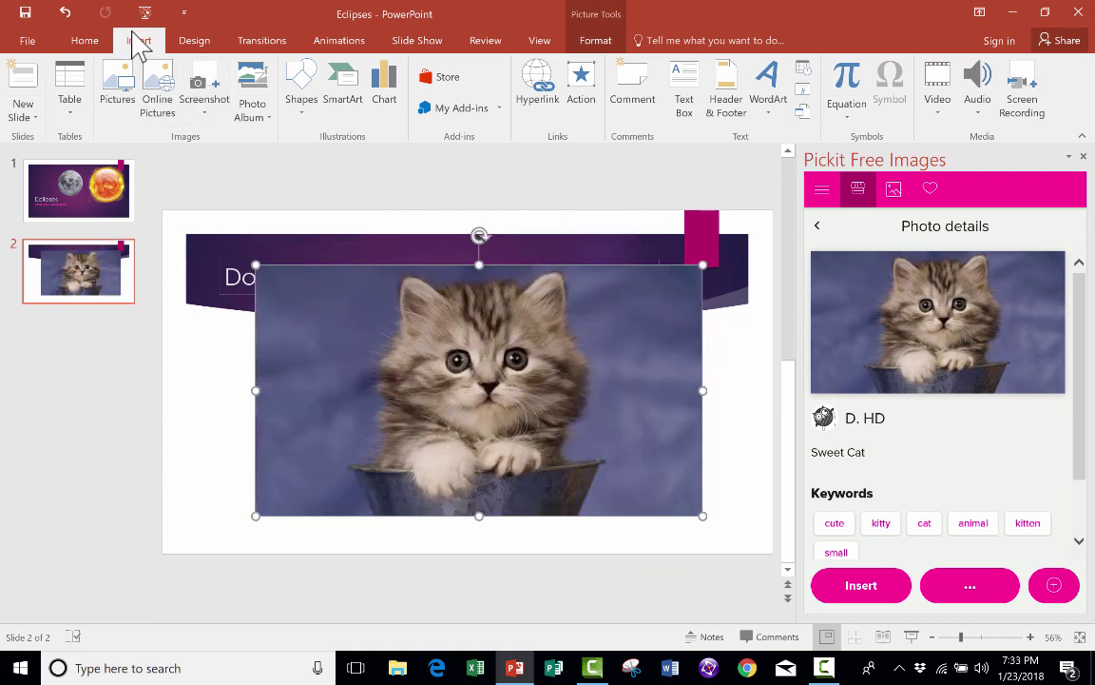
# View the online picture search dialog, close it, and close the Pickit Free Images pane.
pyautogui.click(160, 109)
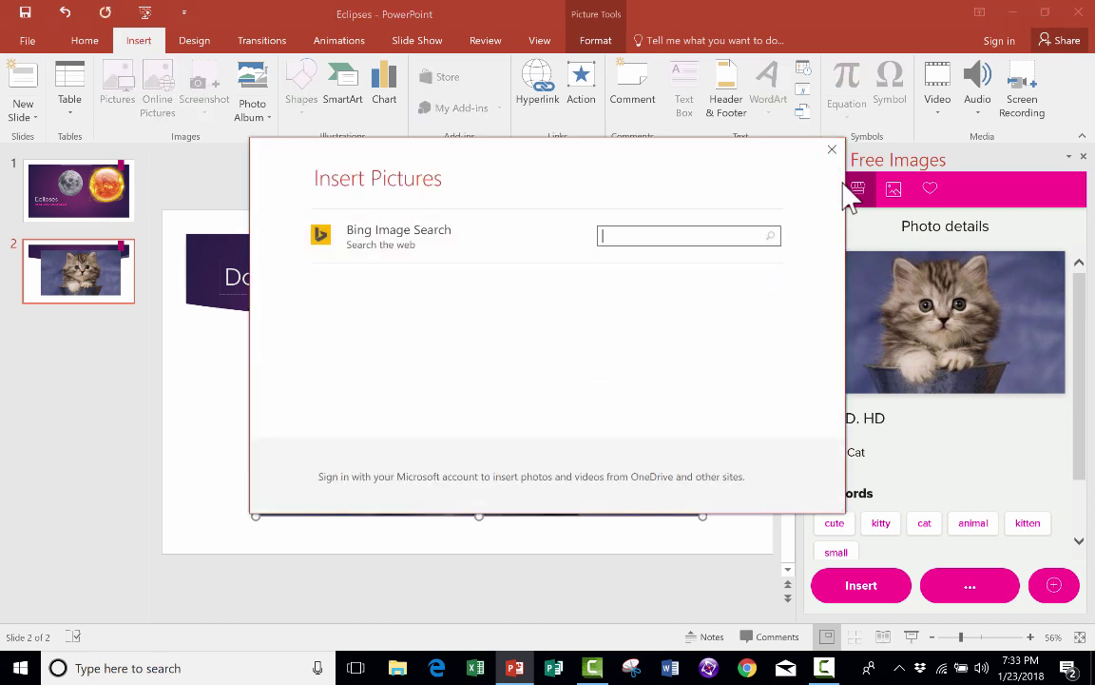
pyautogui.click(832, 150)
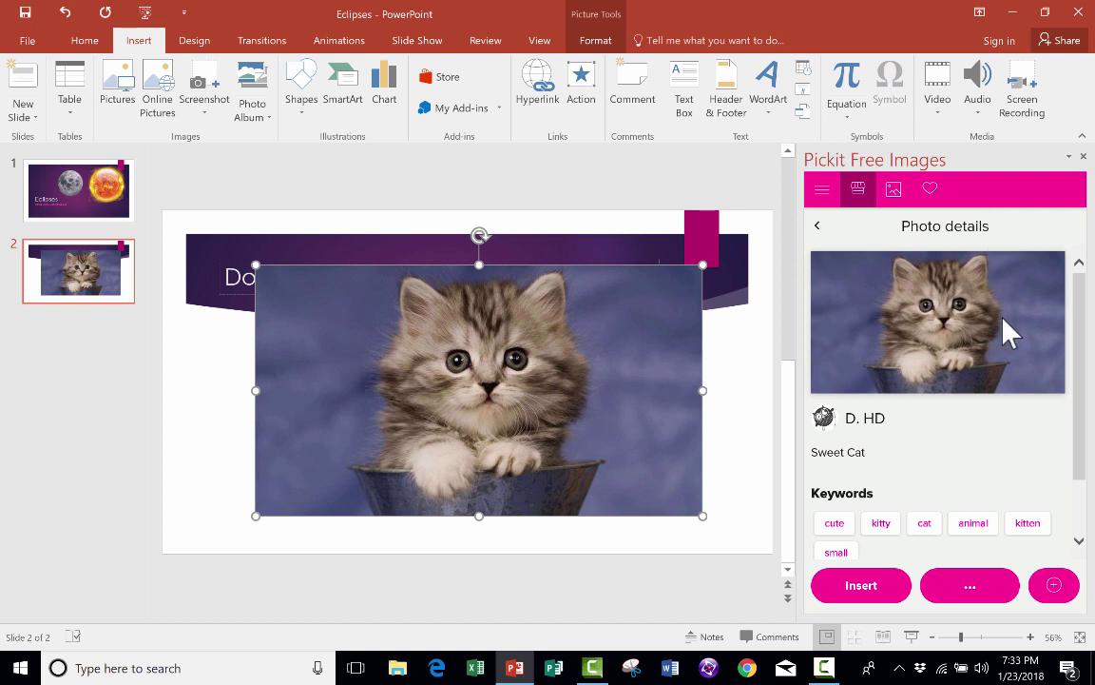
pyautogui.click(1083, 156)
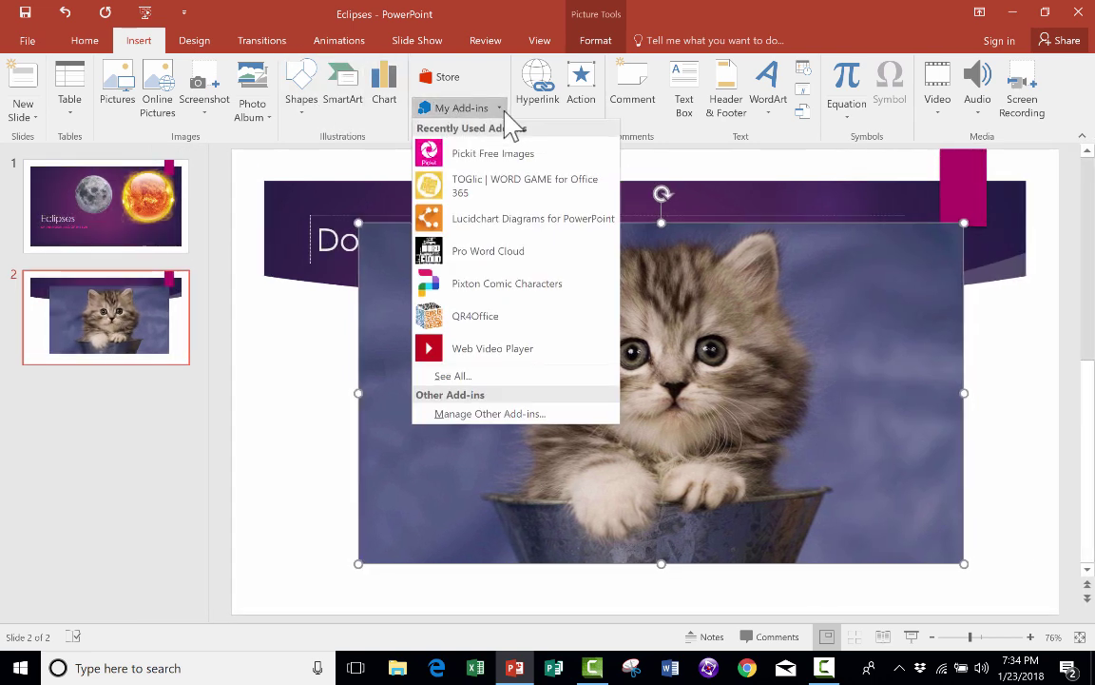
# Open the Pixton Comic Characters add-in and add a slide with the Blank layout after slide 2.
pyautogui.click(459, 290)
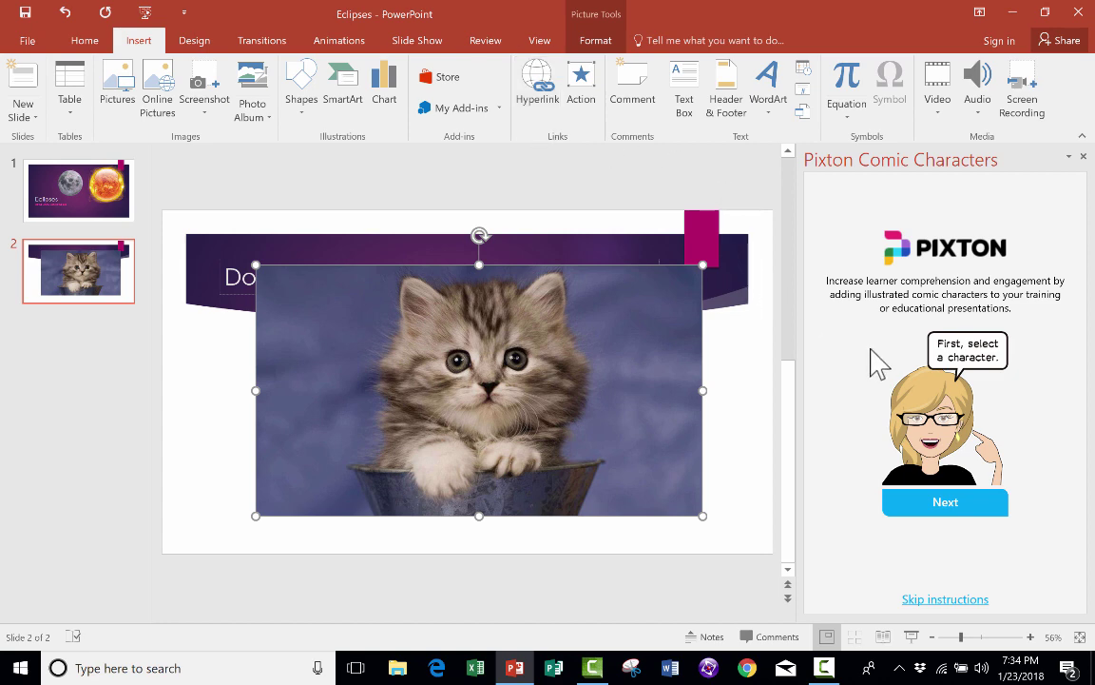
pyautogui.click(104, 337)
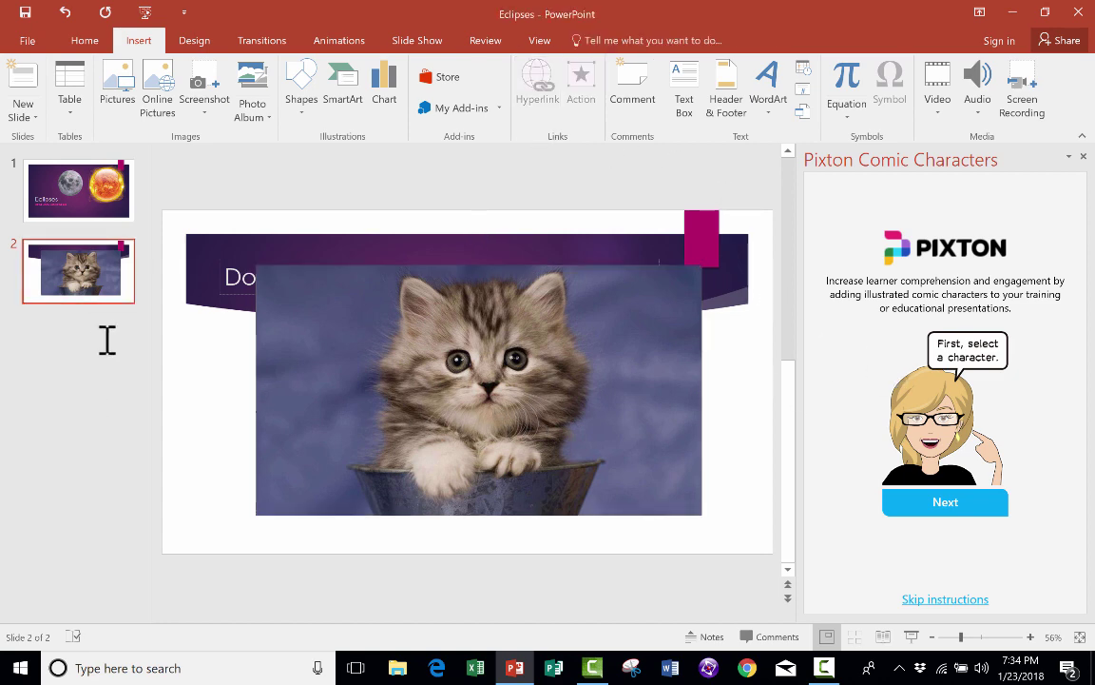
pyautogui.click(82, 40)
pyautogui.click(113, 109)
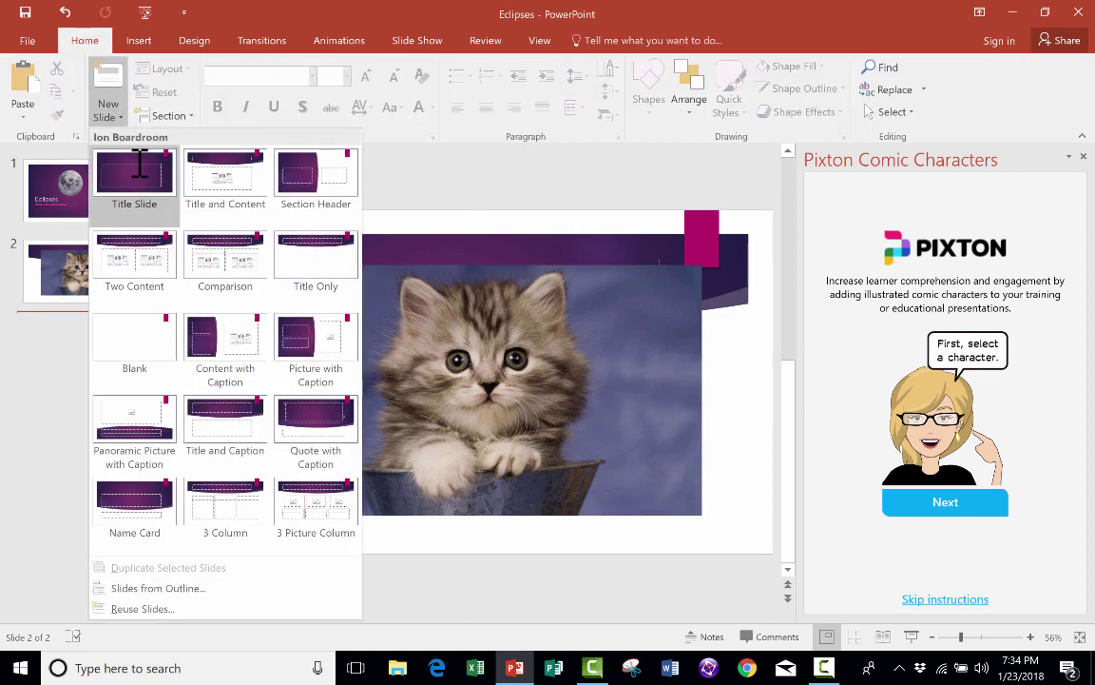
pyautogui.click(154, 337)
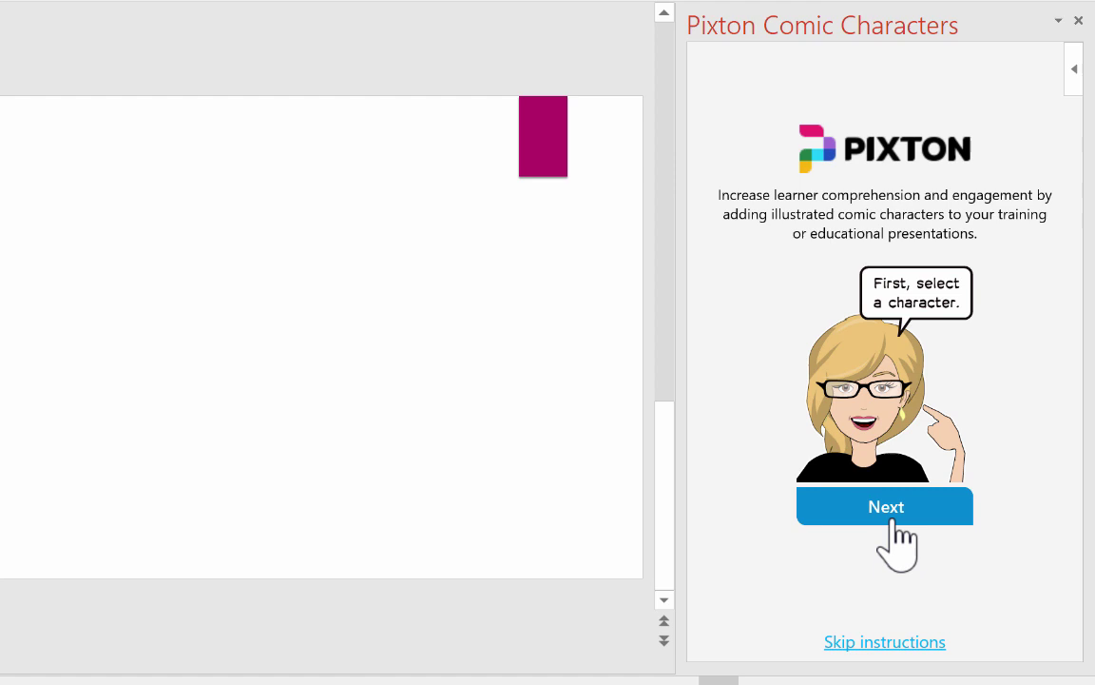
# Go through Pixton's introduction, browse the characters, and choose the woman with curly red hair.
pyautogui.click(899, 519)
pyautogui.click(894, 521)
pyautogui.click(893, 521)
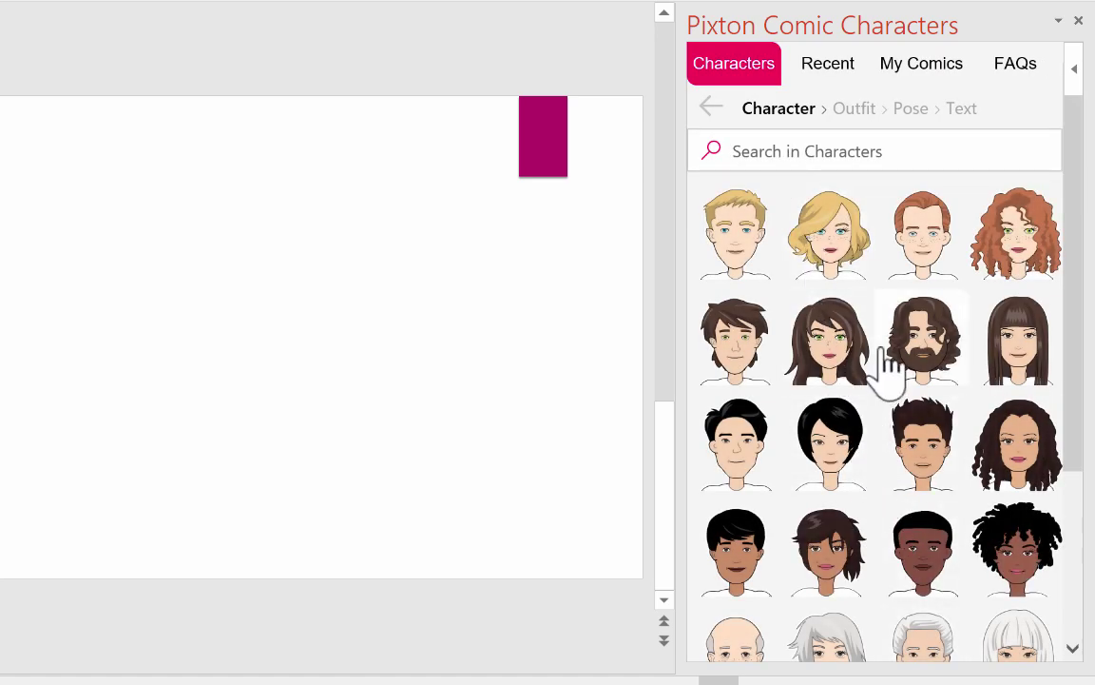
pyautogui.scroll(-5, 885, 367)
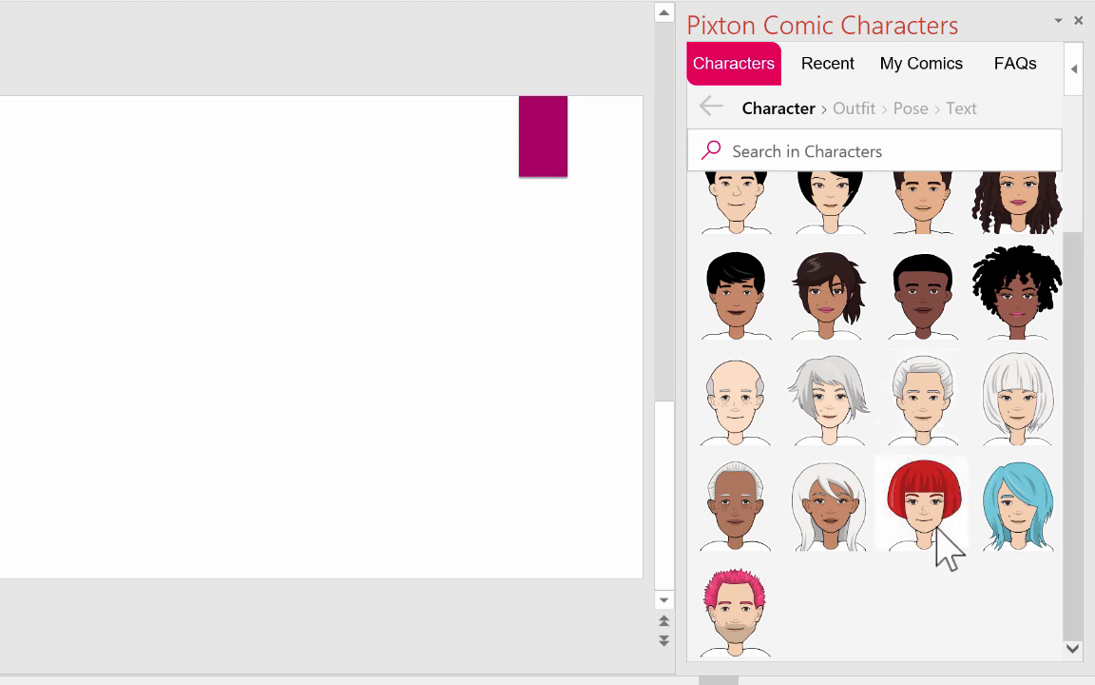
pyautogui.scroll(5, 827, 343)
pyautogui.click(1016, 261)
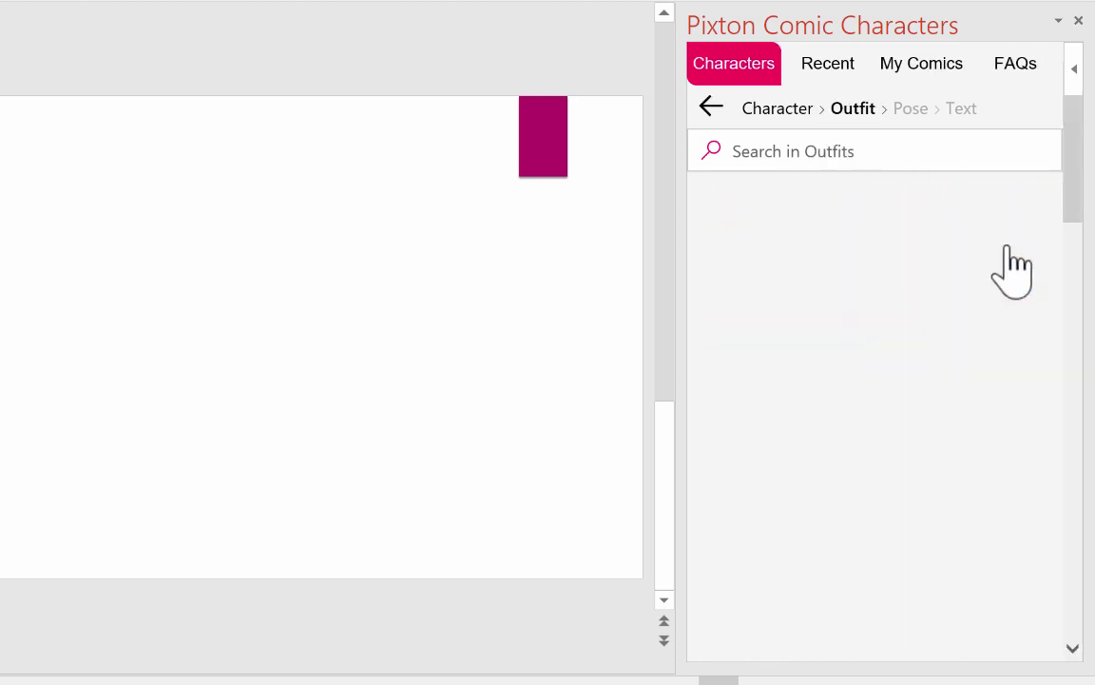
# Give the character the red lightning-bolt superhero outfit with a dark cape and the pose with one arm pointing.
pyautogui.scroll(-3, 804, 323)
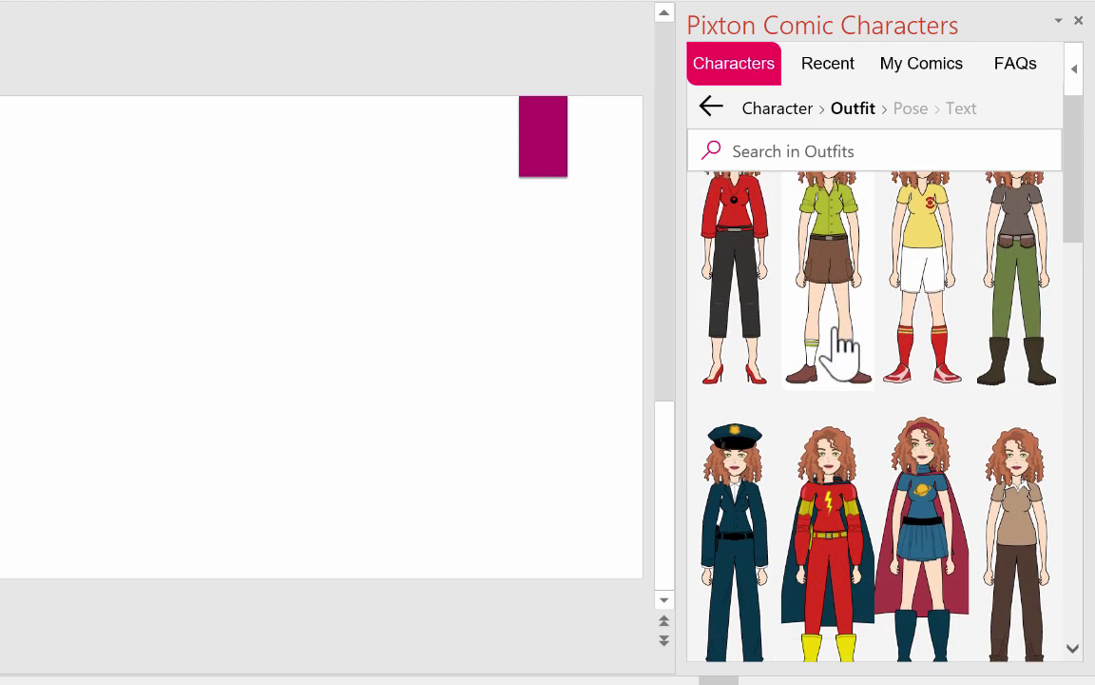
pyautogui.click(837, 381)
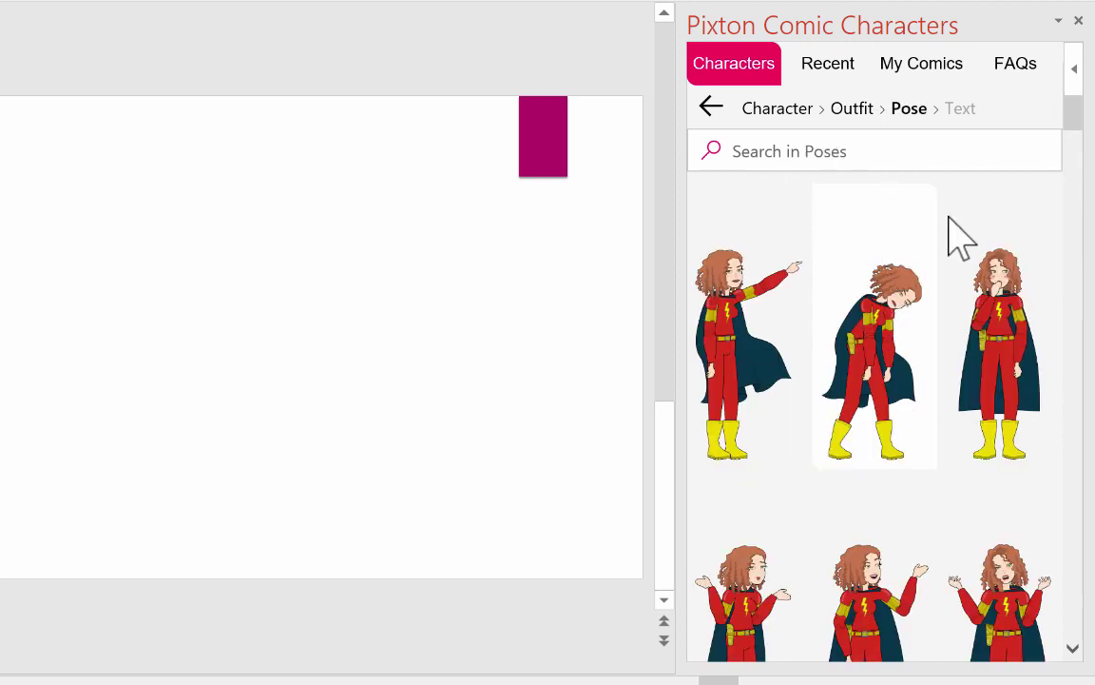
pyautogui.click(751, 324)
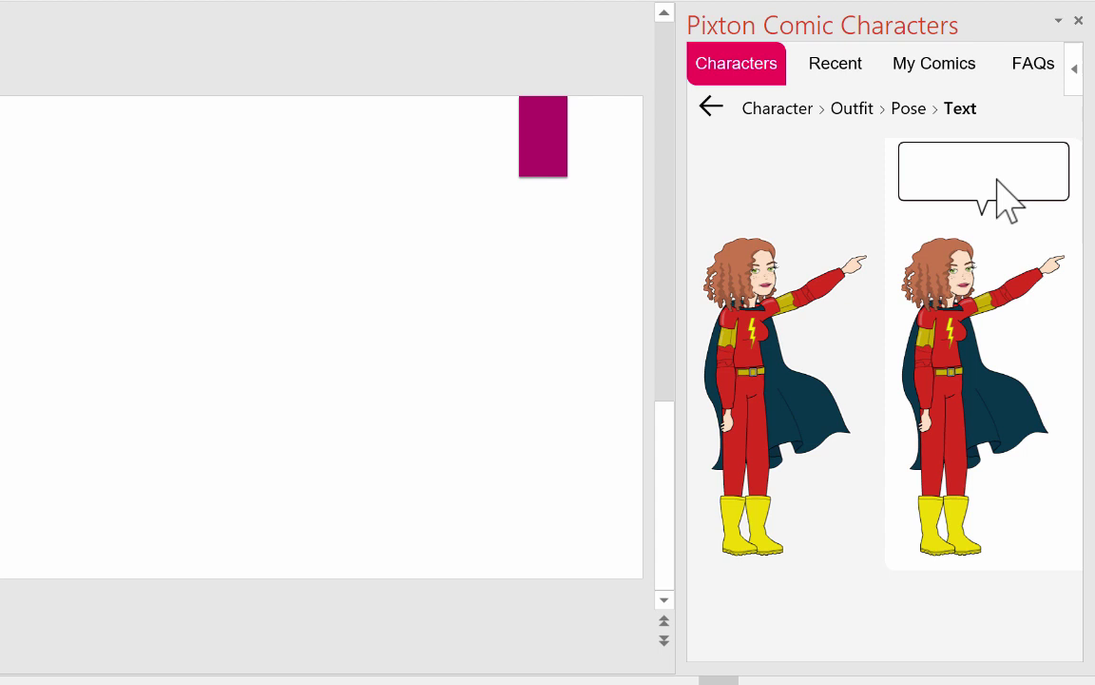
# Add a speech bubble reading "There's the solar eclipse!" and insert the character in the left part of slide 3.
pyautogui.click(995, 181)
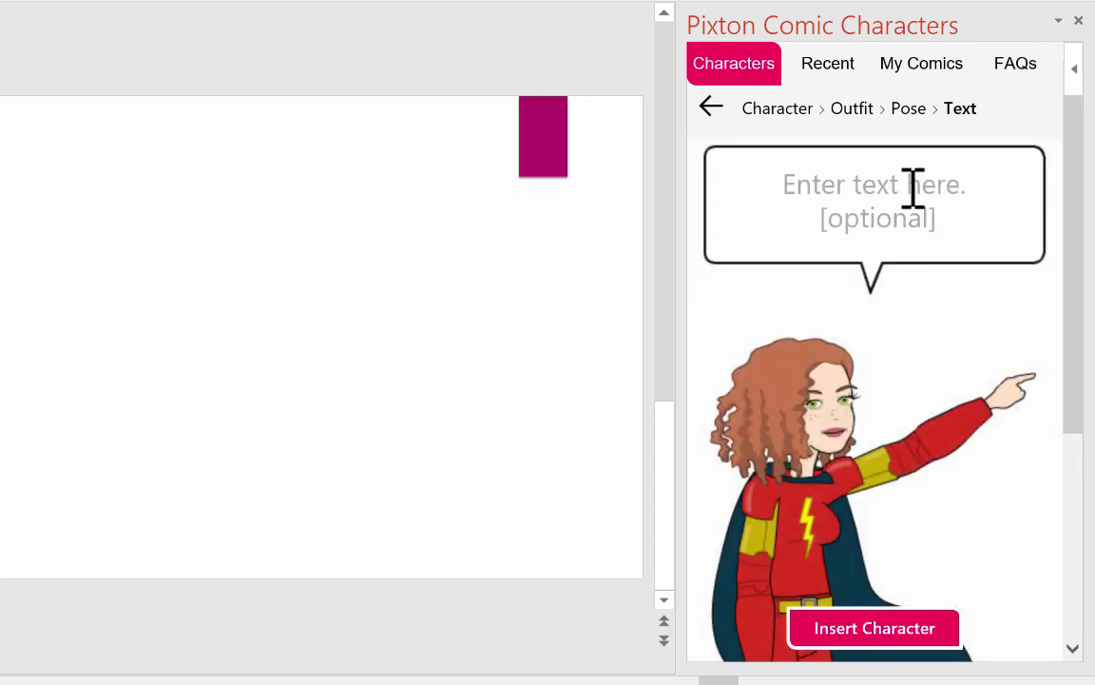
pyautogui.click(927, 188)
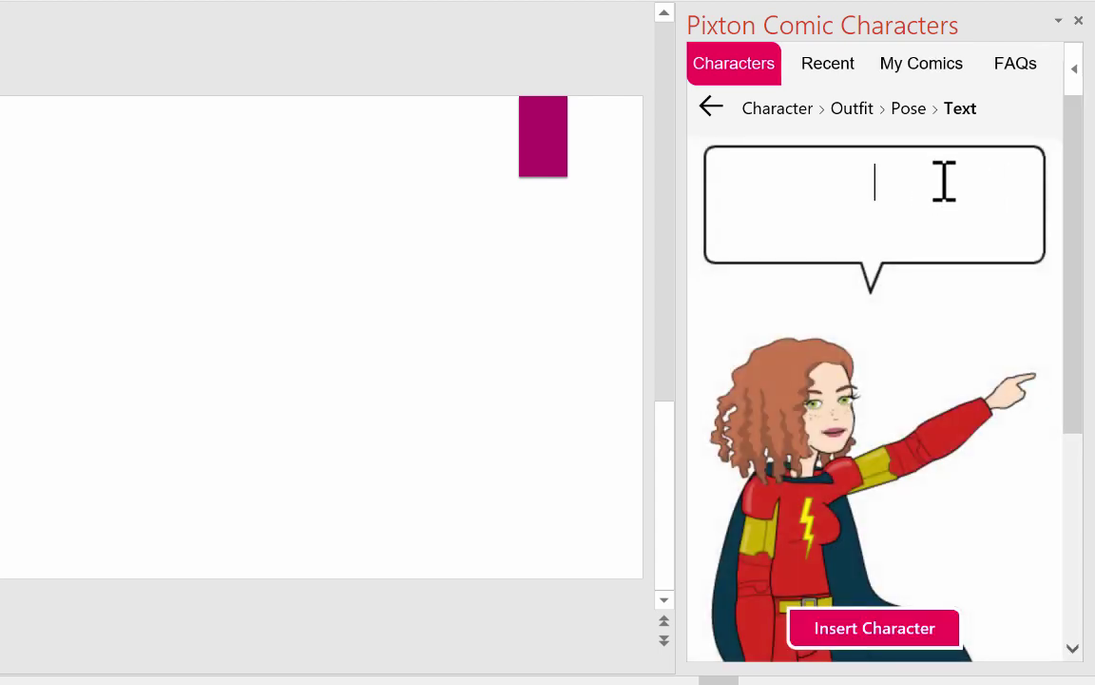
pyautogui.write("There's the solar eclipse!")
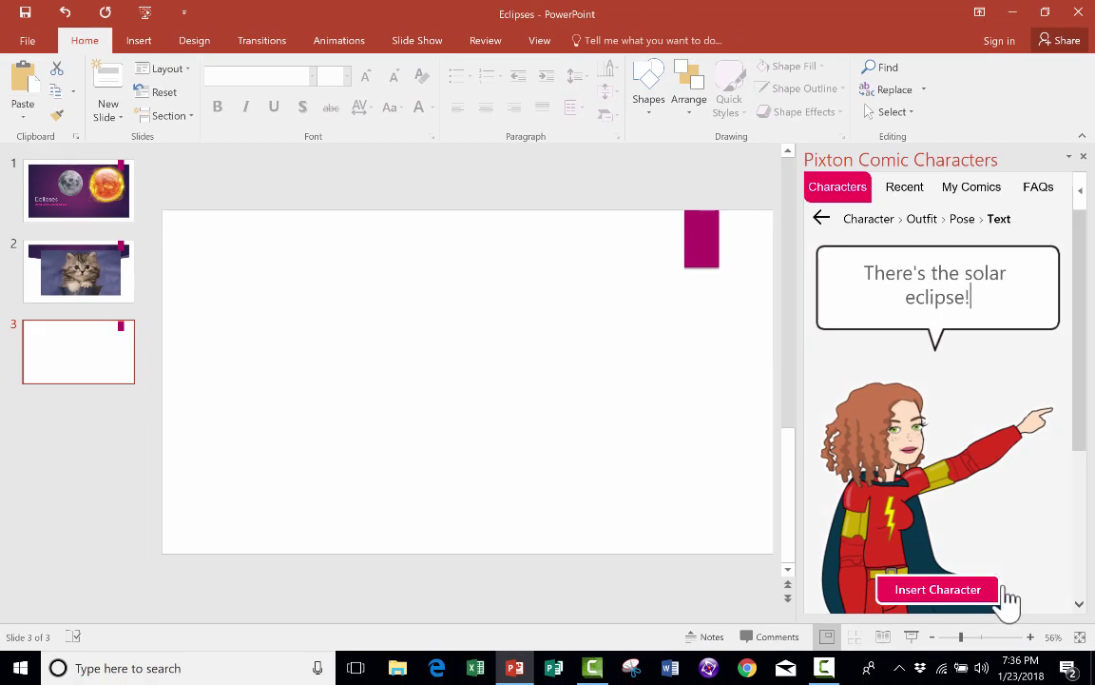
pyautogui.click(989, 589)
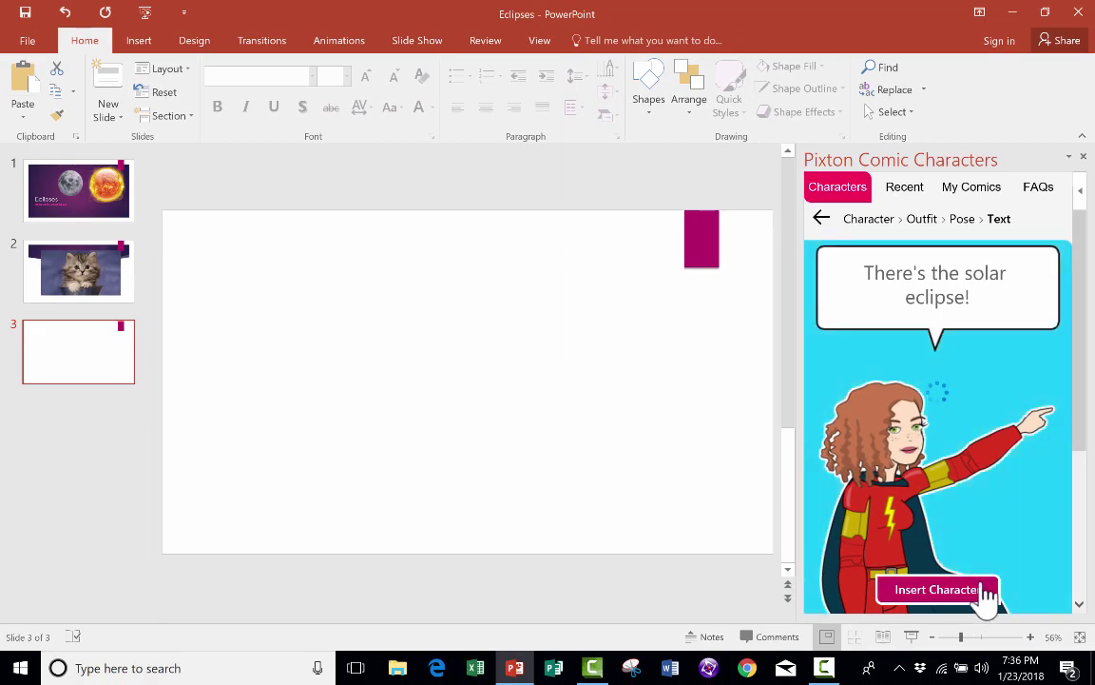
pyautogui.moveTo(211, 394); pyautogui.dragTo(254, 386)
pyautogui.click(806, 258)
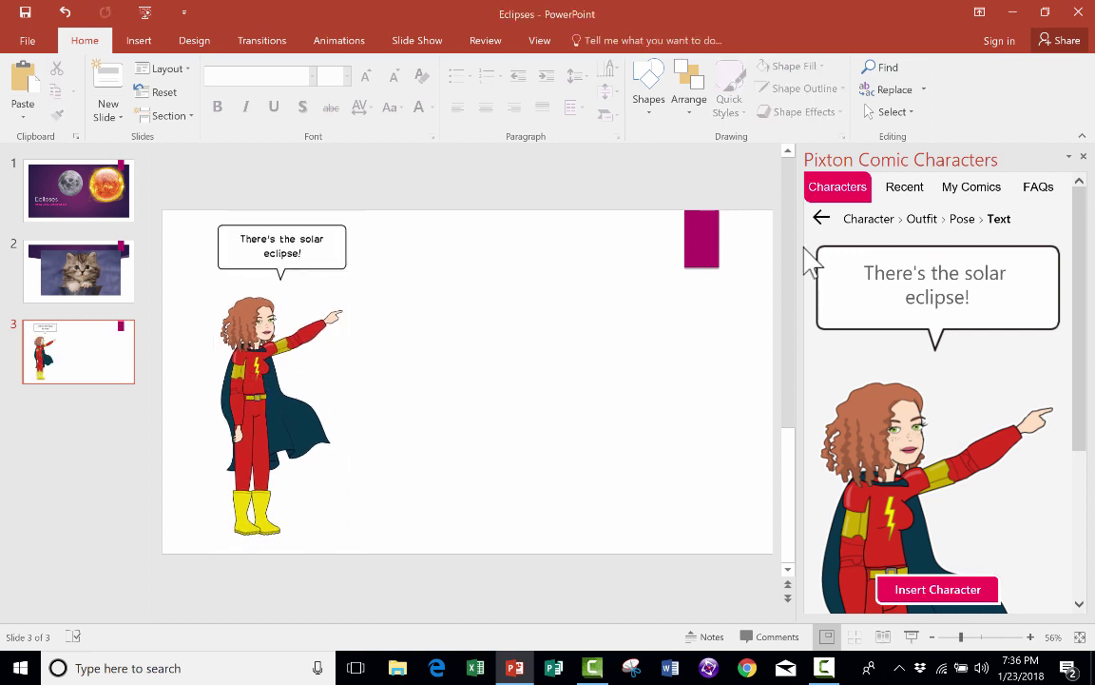
# Sign in to Pixton to view the saved comics and open the Mean Santa comic's panels.
pyautogui.click(973, 190)
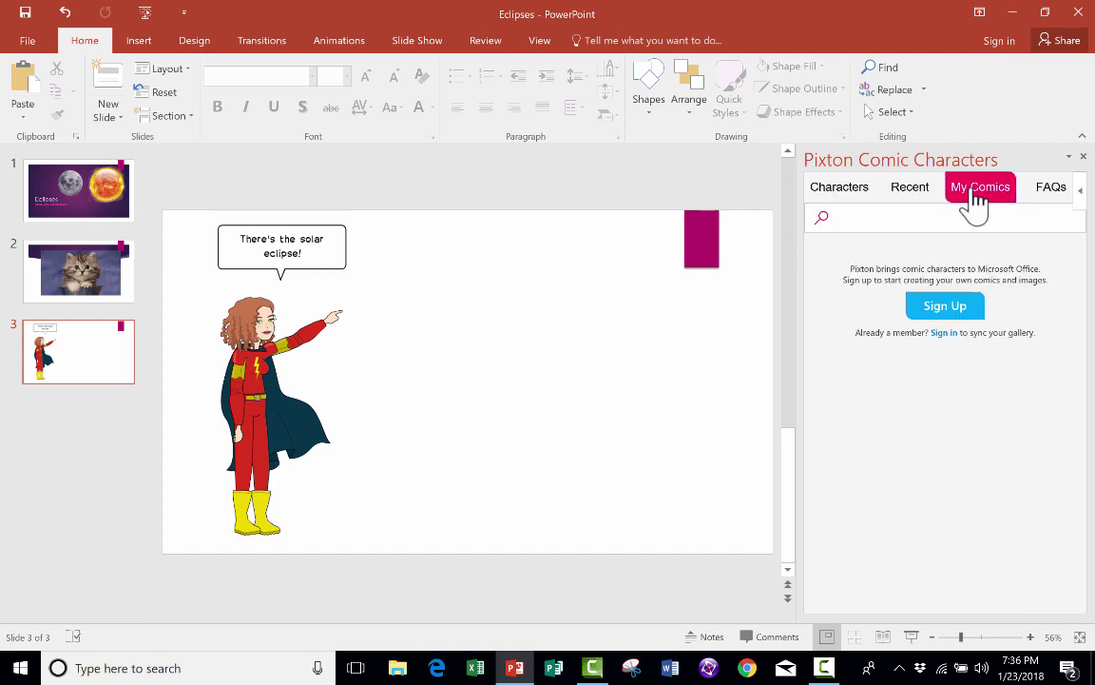
pyautogui.click(947, 333)
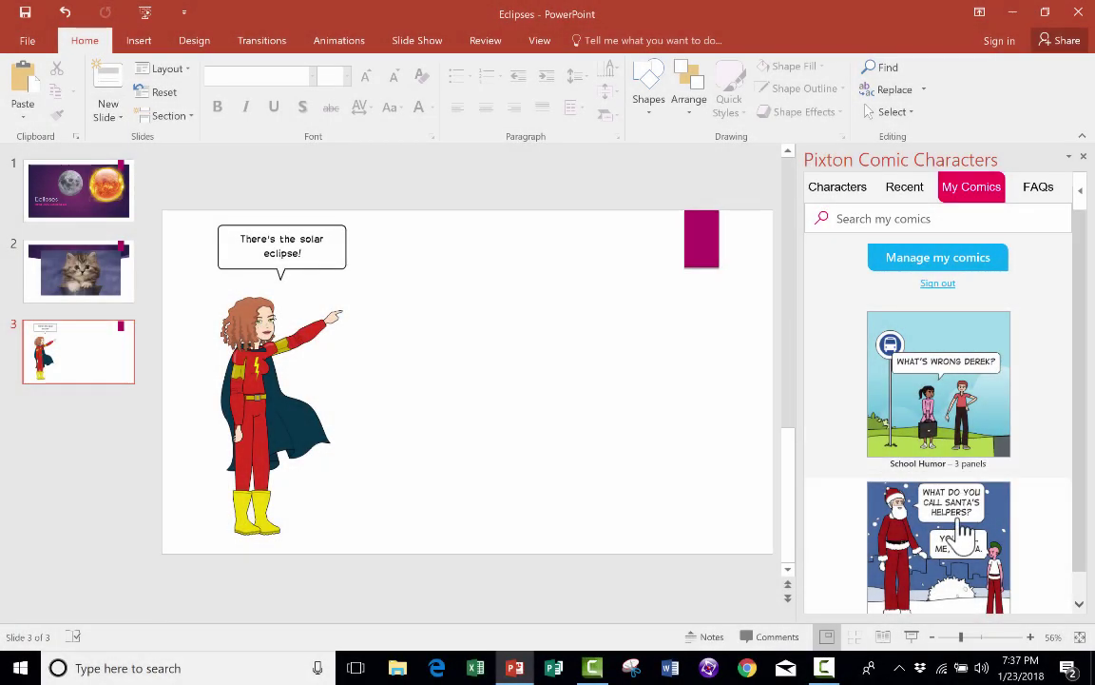
pyautogui.scroll(-1, 950, 546)
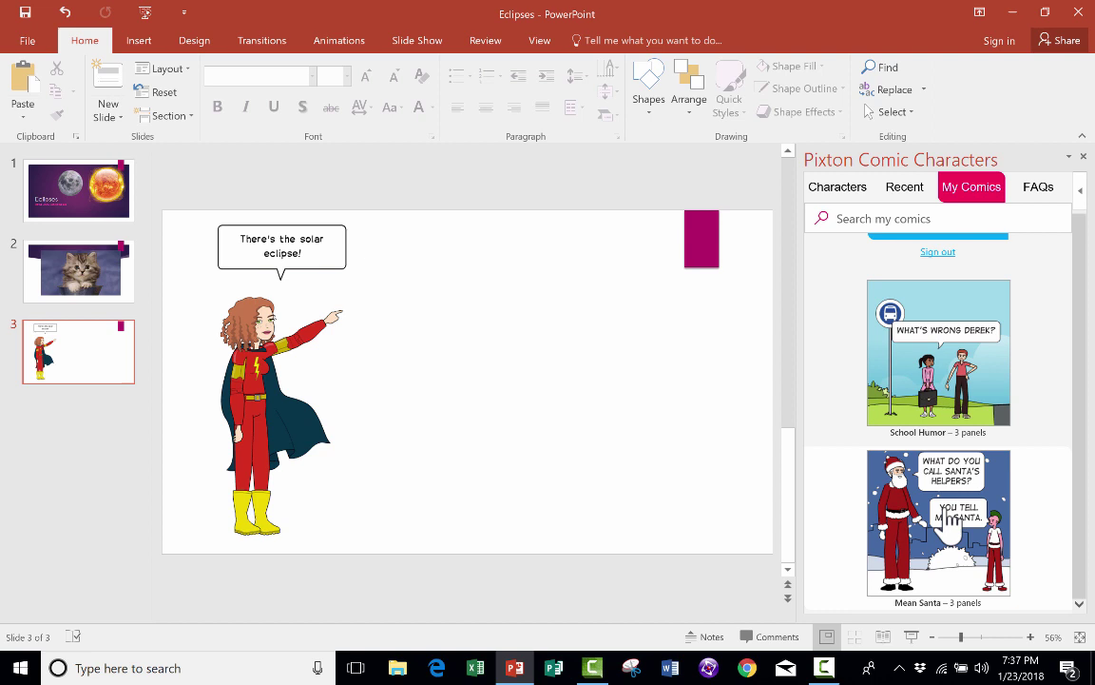
pyautogui.click(949, 508)
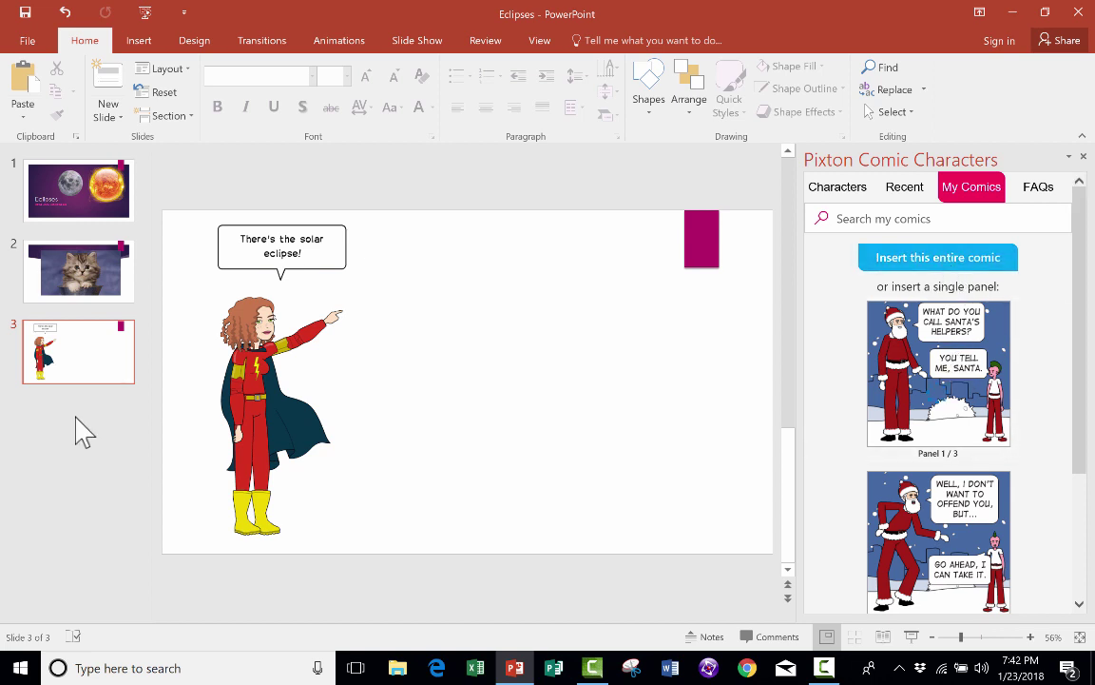
# Add a new slide after slide 3.
pyautogui.rightClick(84, 433)
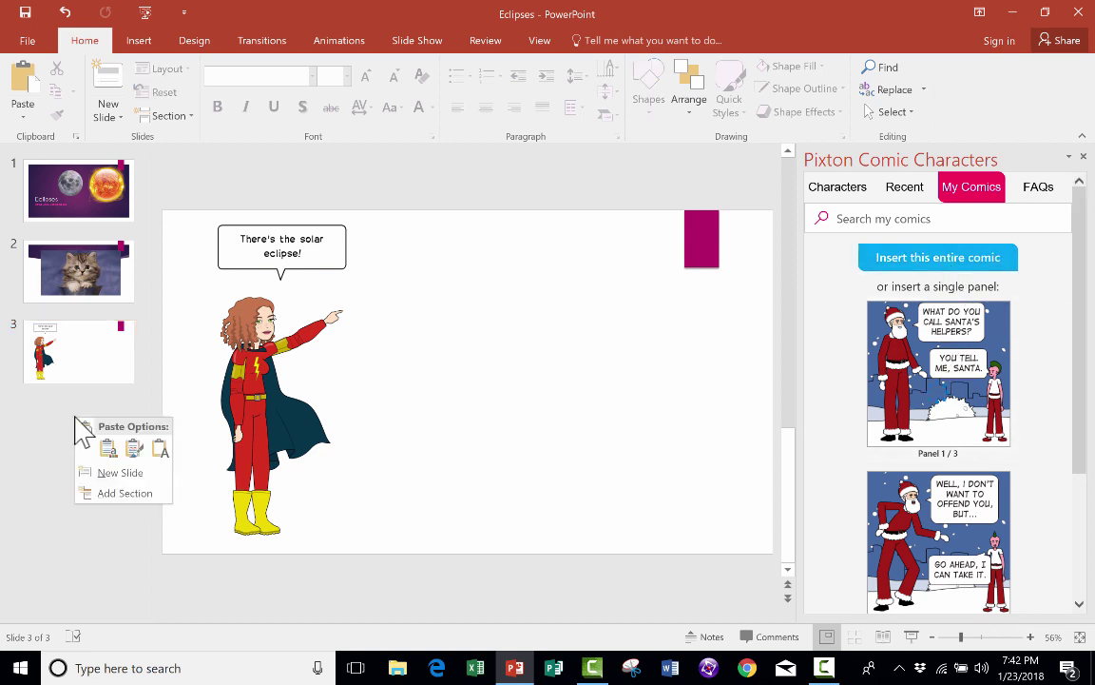
pyautogui.click(119, 472)
# Open the QR4Office add-in in place of the Pixton pane and view its URL prefix options.
pyautogui.click(139, 40)
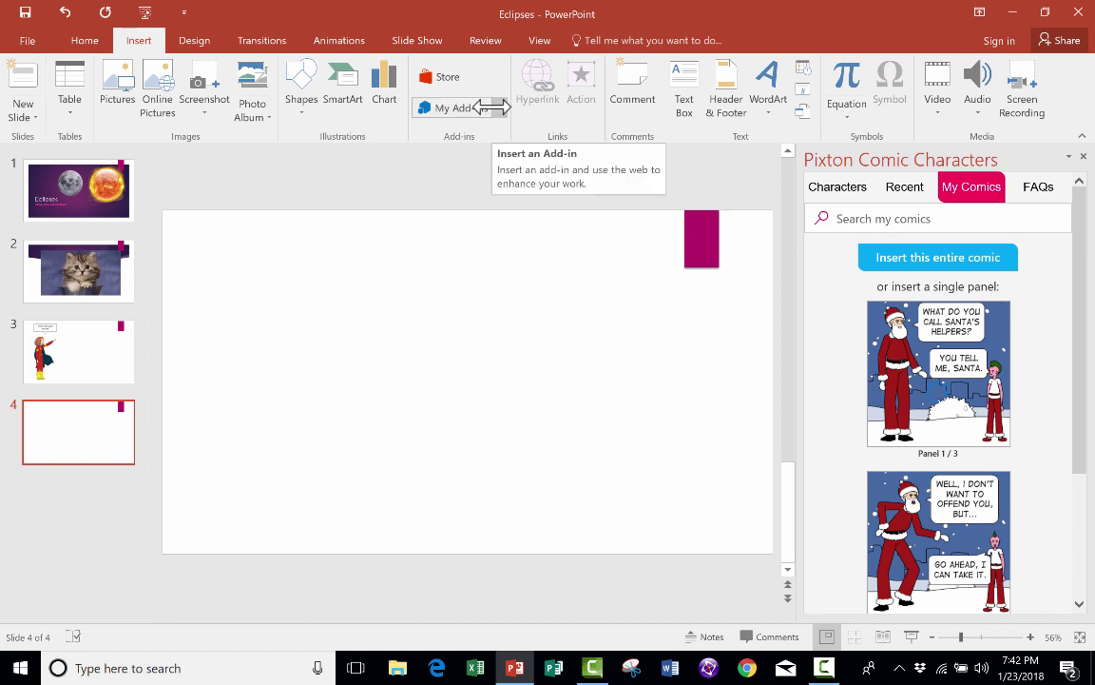
pyautogui.click(490, 107)
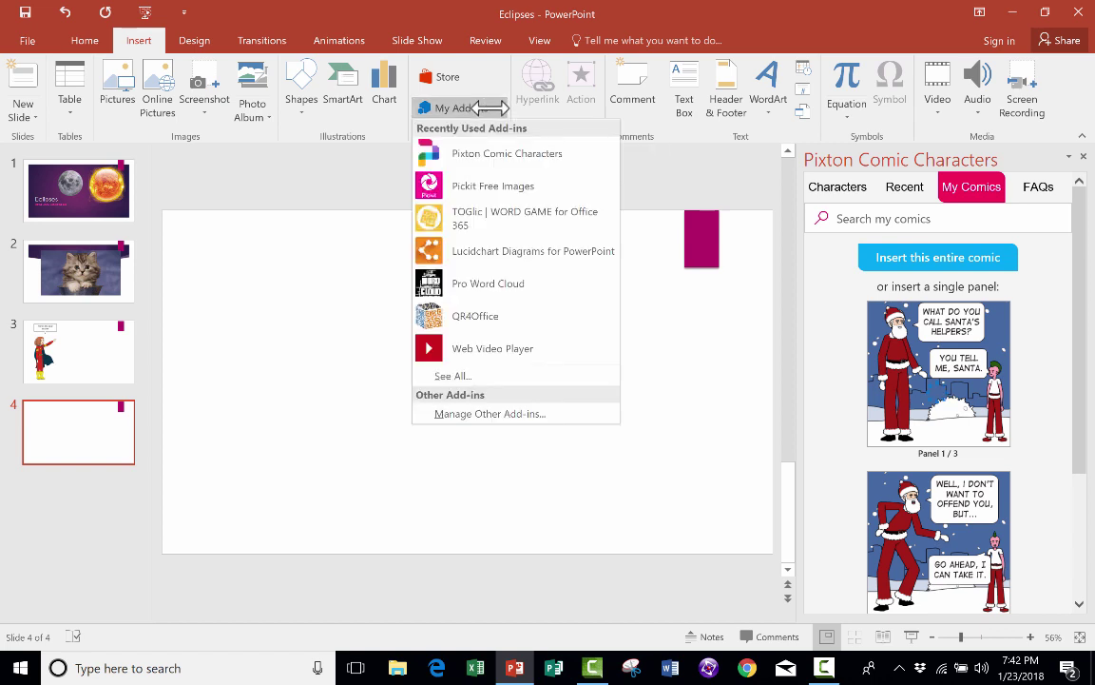
pyautogui.click(501, 314)
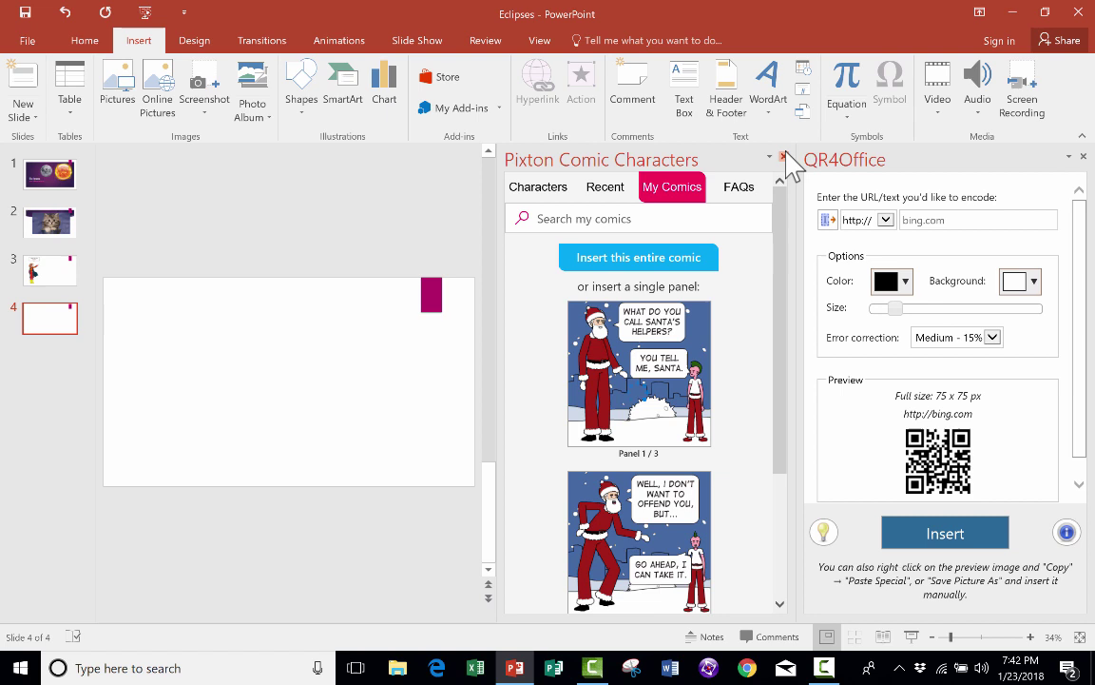
pyautogui.click(784, 155)
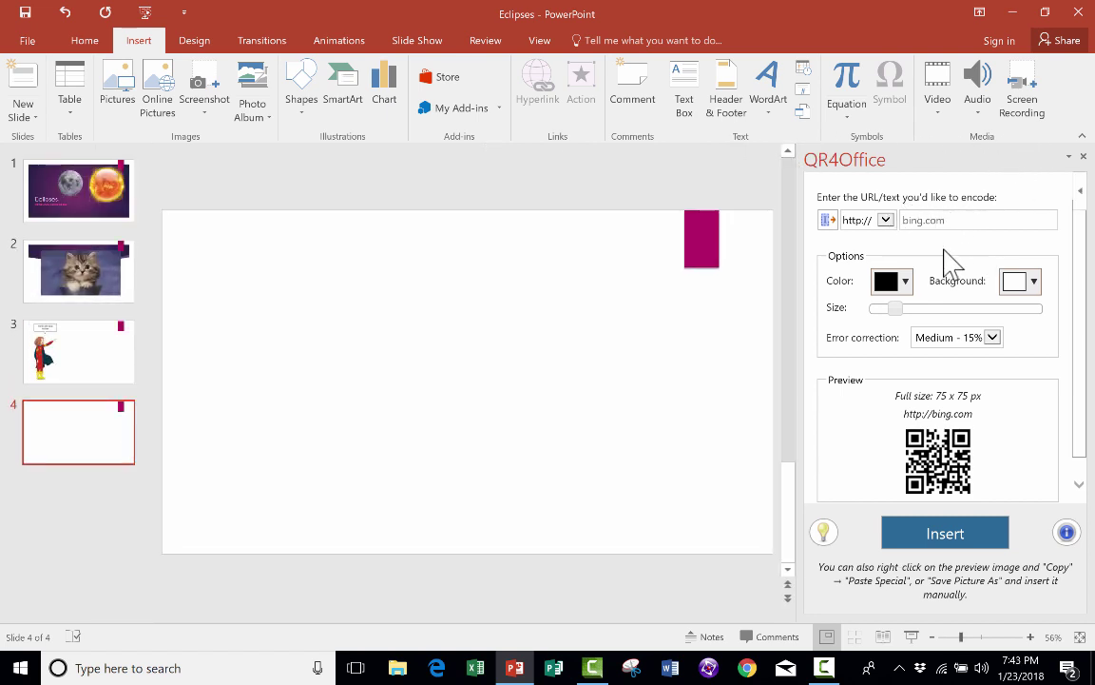
pyautogui.scroll(-1, 955, 462)
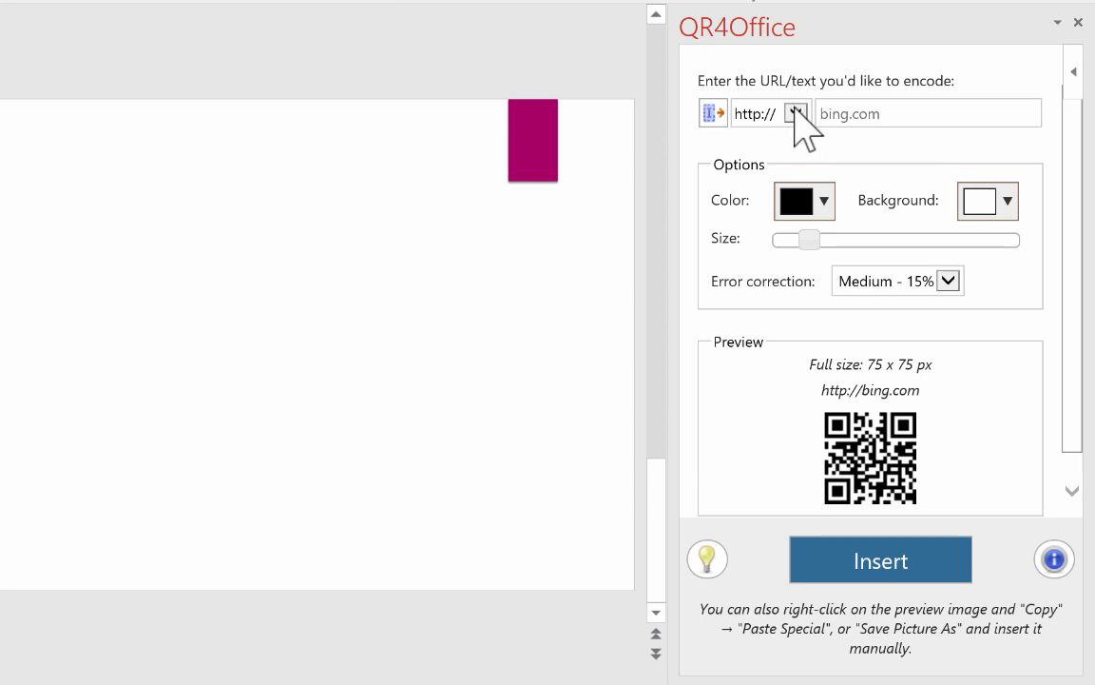
pyautogui.click(795, 112)
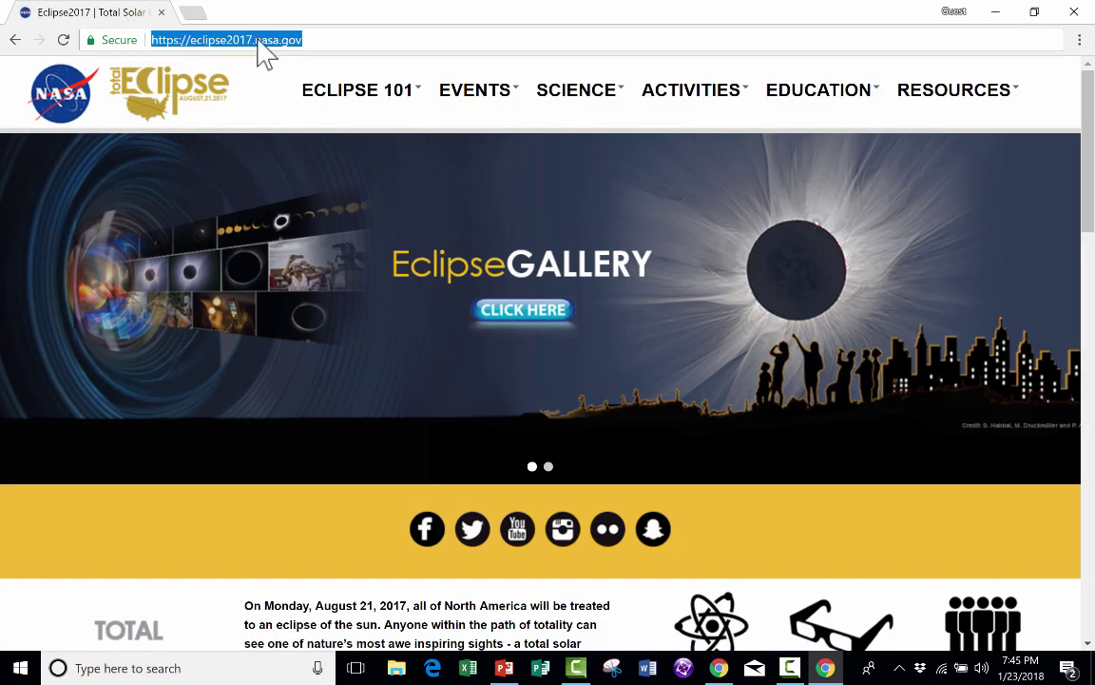
pyautogui.click(205, 40)
pyautogui.tripleClick(211, 41)
pyautogui.hotkey('ctrl', 'c')
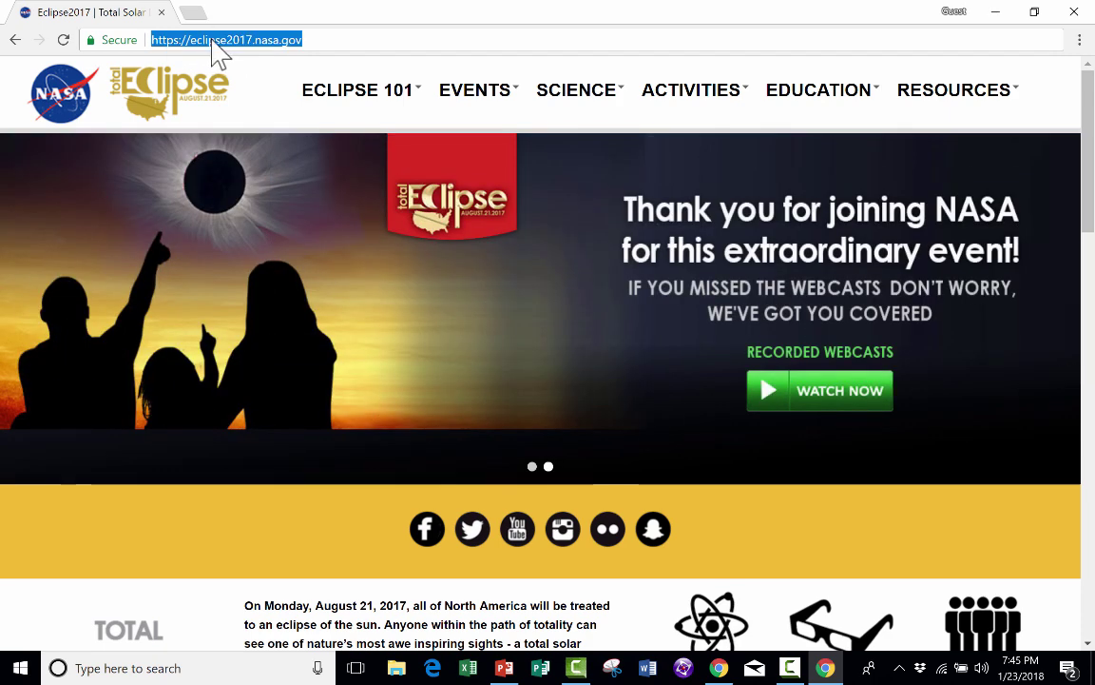
pyautogui.click(504, 668)
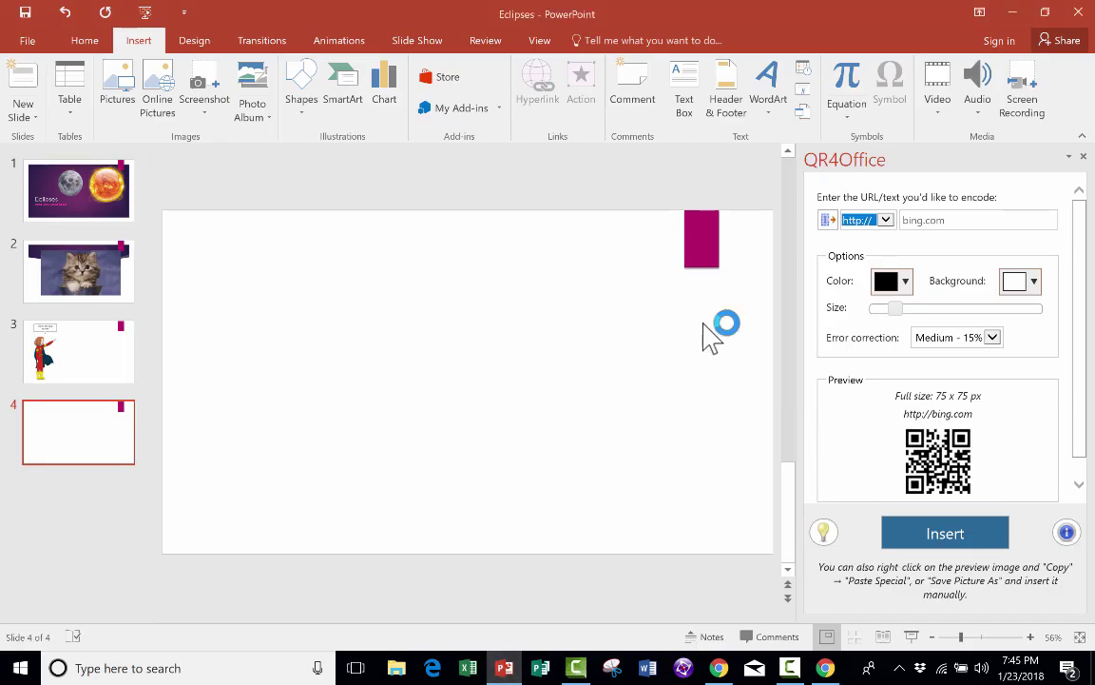
pyautogui.click(946, 220)
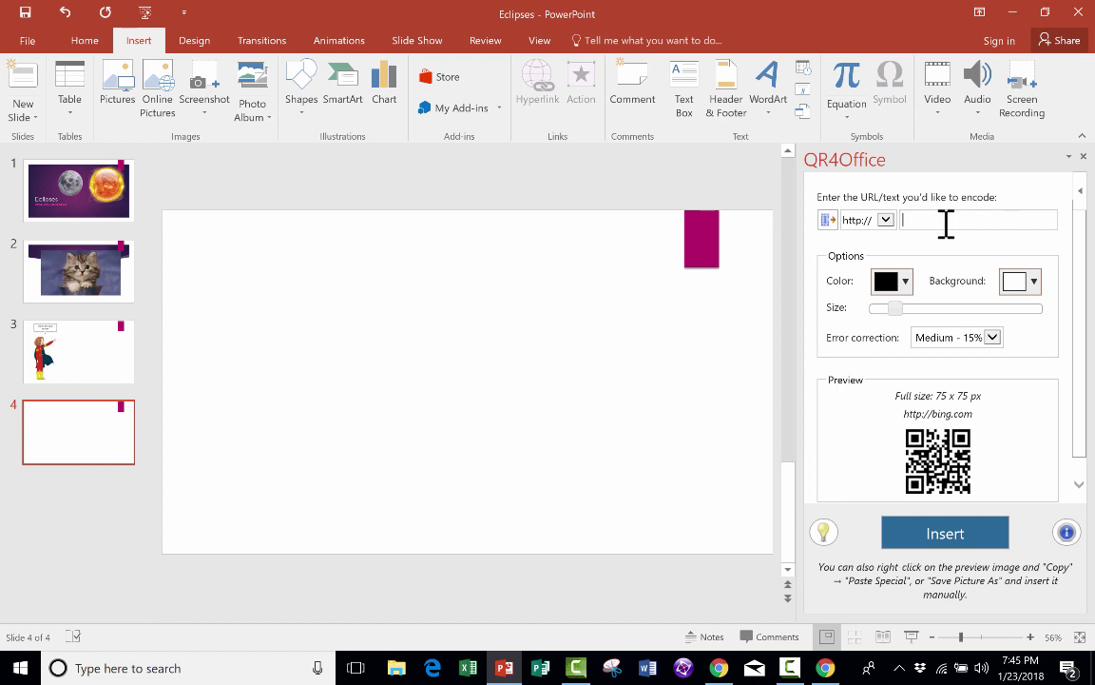
pyautogui.hotkey('ctrl', 'v')
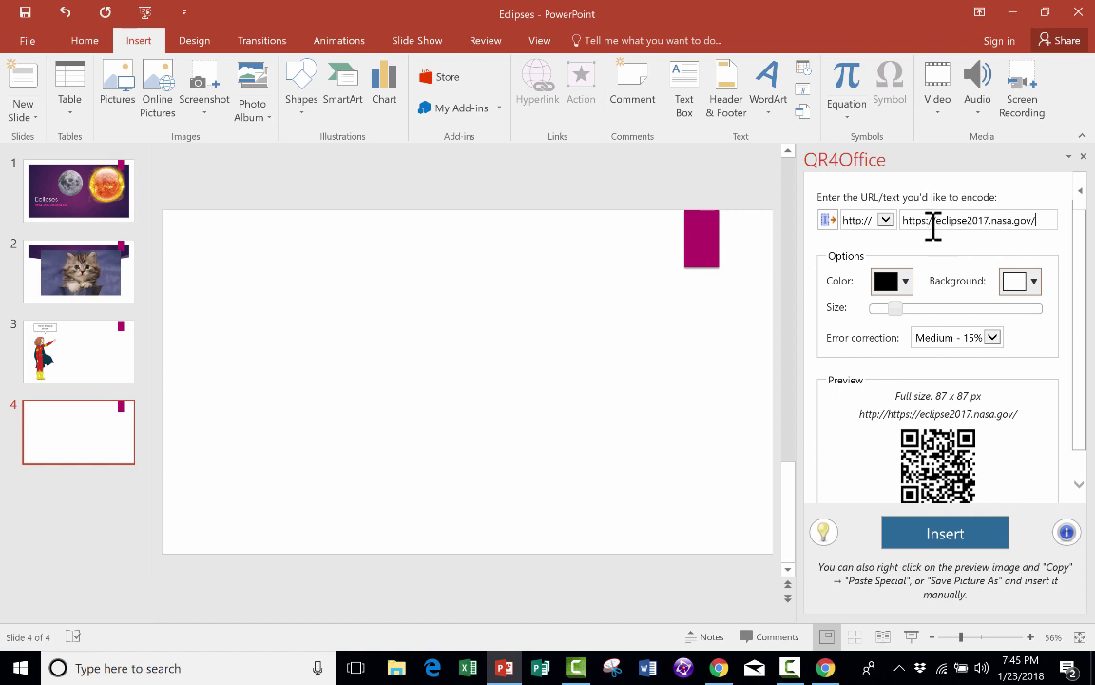
pyautogui.click(885, 220)
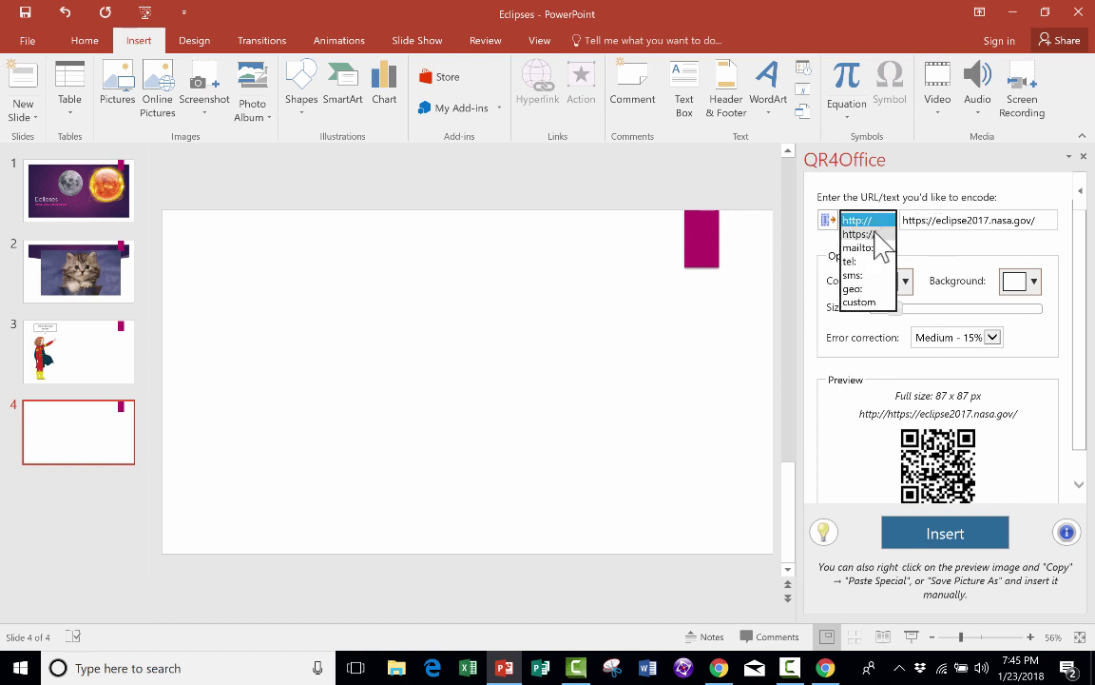
pyautogui.click(850, 235)
# Try light orange as the QR code color, restore black, and view the background color choices.
pyautogui.click(908, 282)
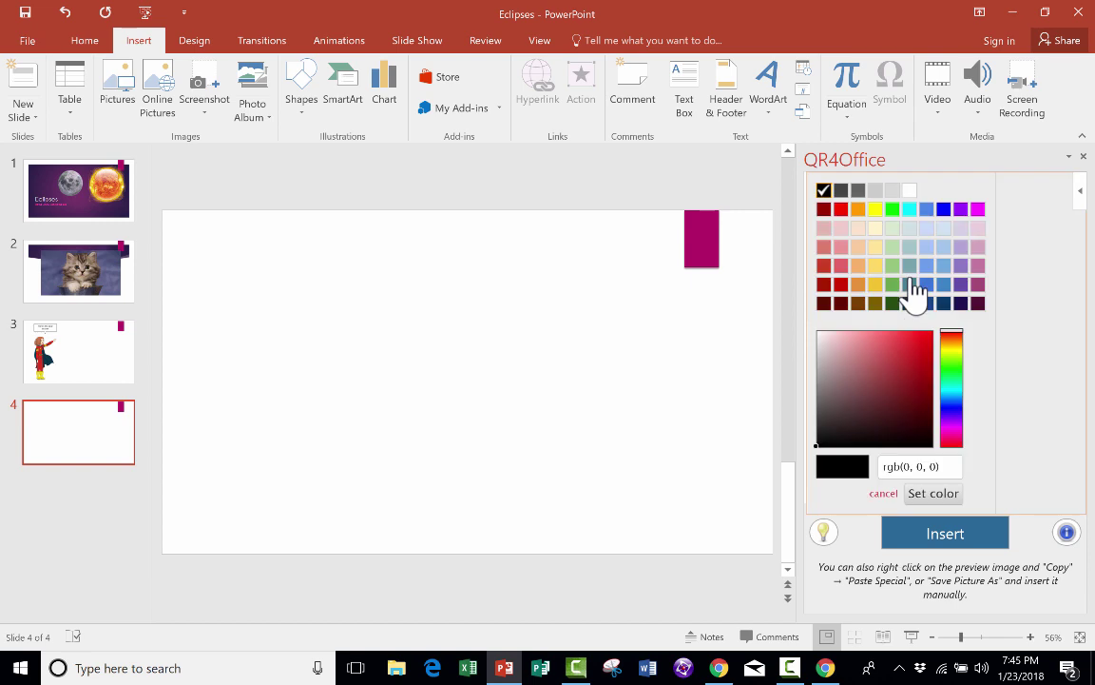
pyautogui.click(857, 265)
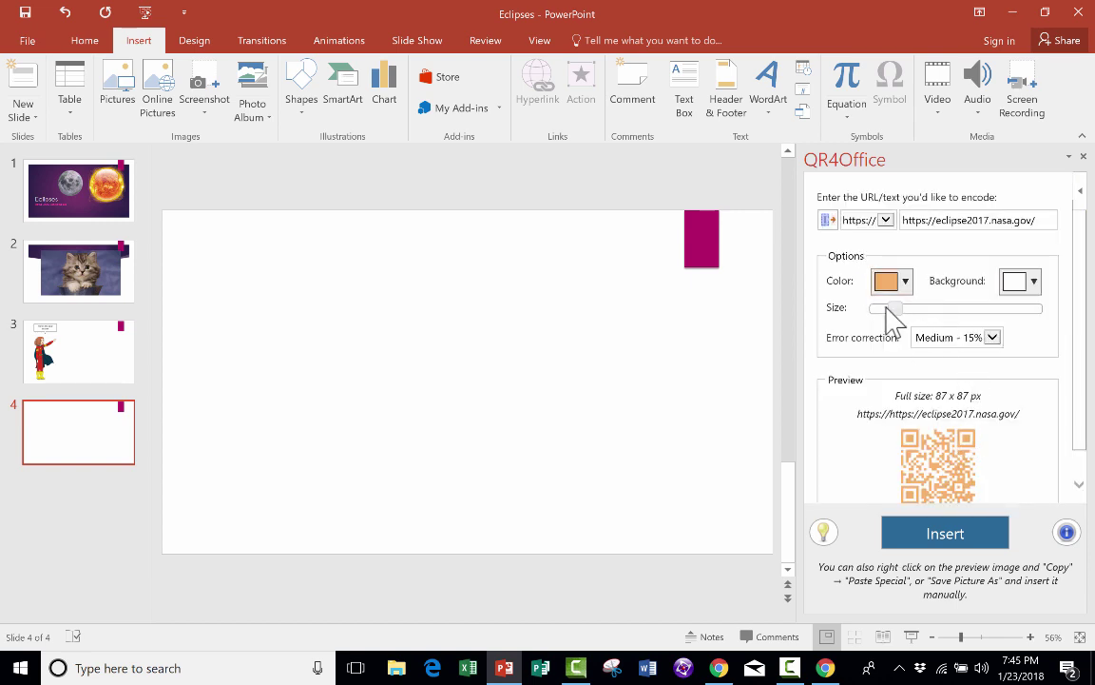
pyautogui.click(906, 281)
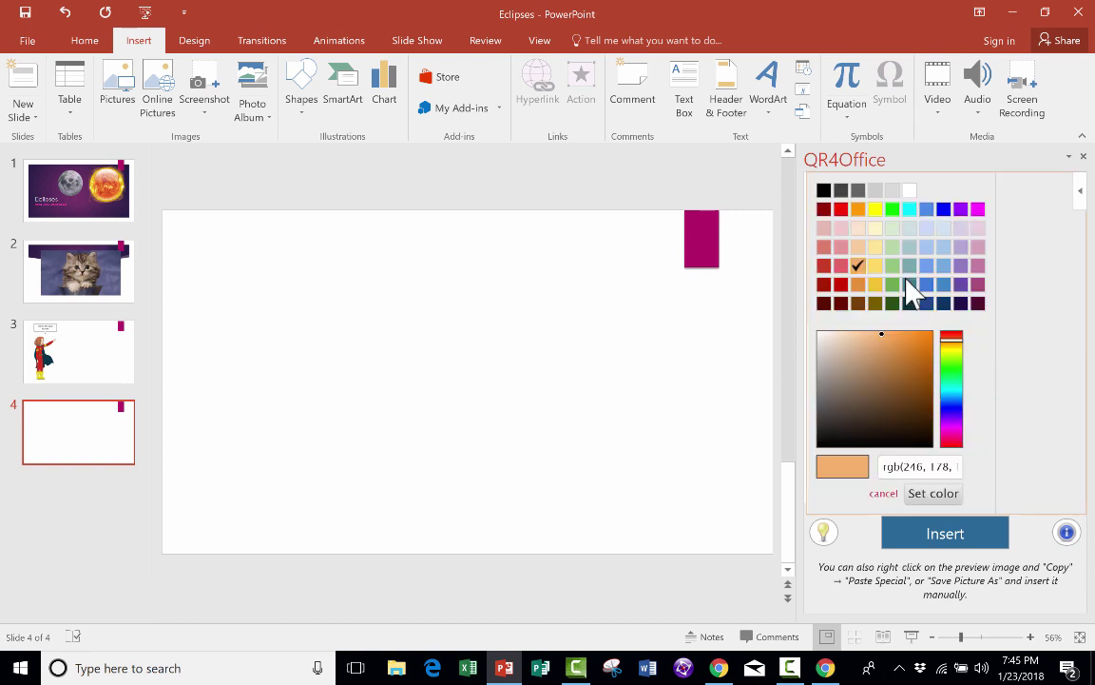
pyautogui.click(825, 191)
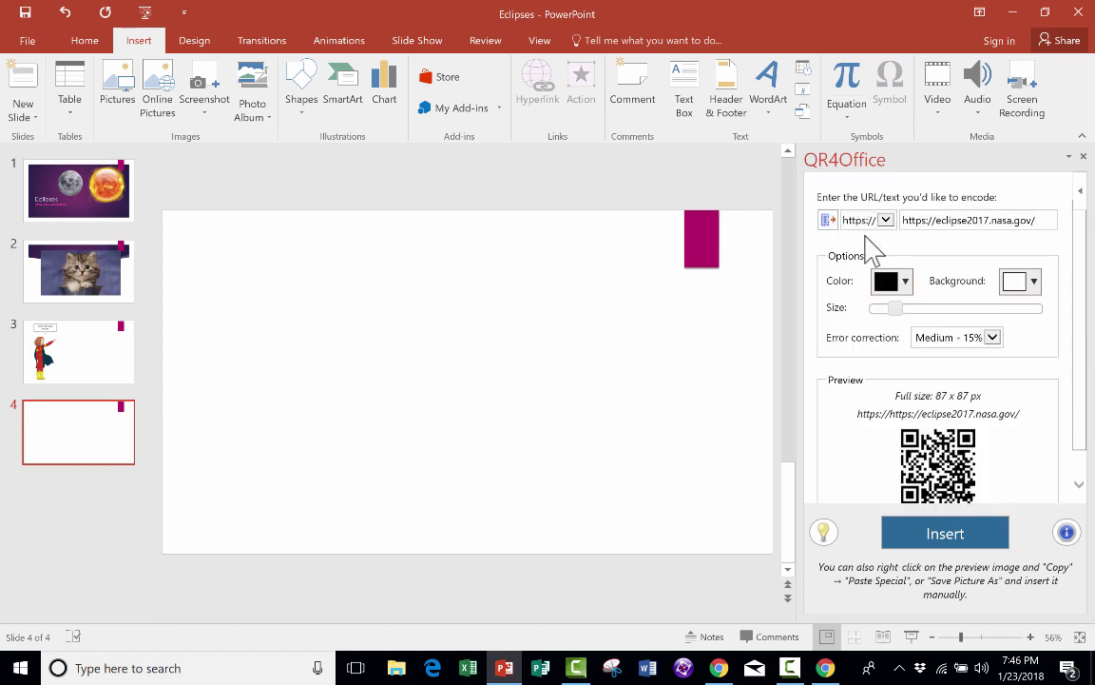
pyautogui.click(1032, 284)
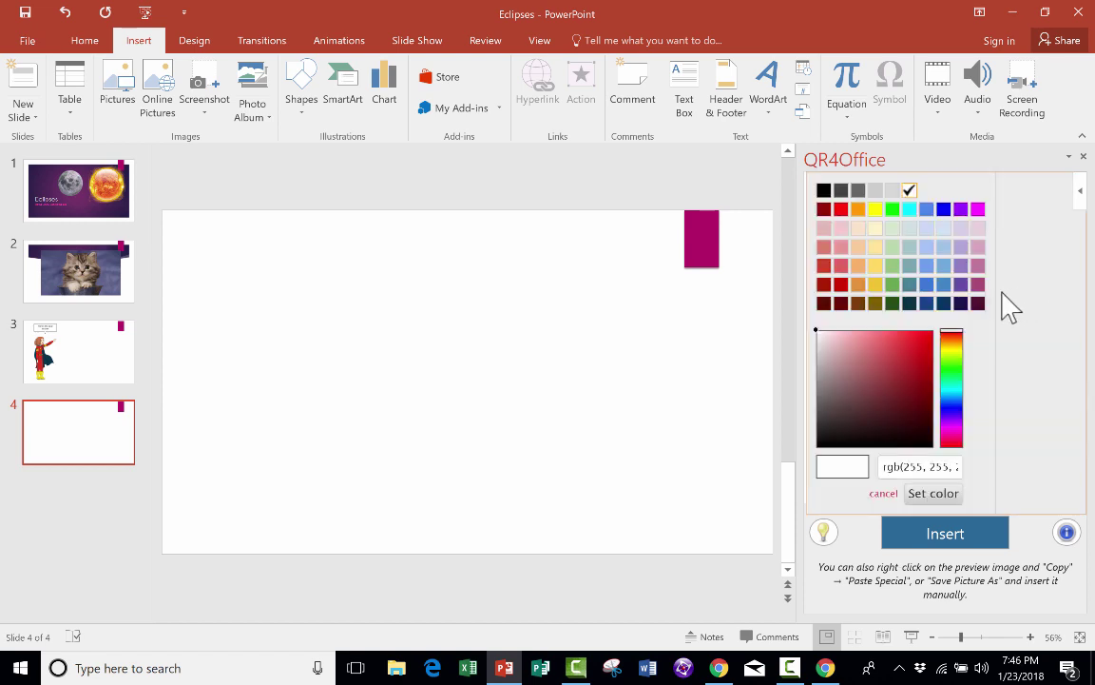
pyautogui.click(908, 225)
# Set the QR code size to 377 x 377 px and insert the code on slide 4.
pyautogui.moveTo(895, 309); pyautogui.dragTo(996, 309)
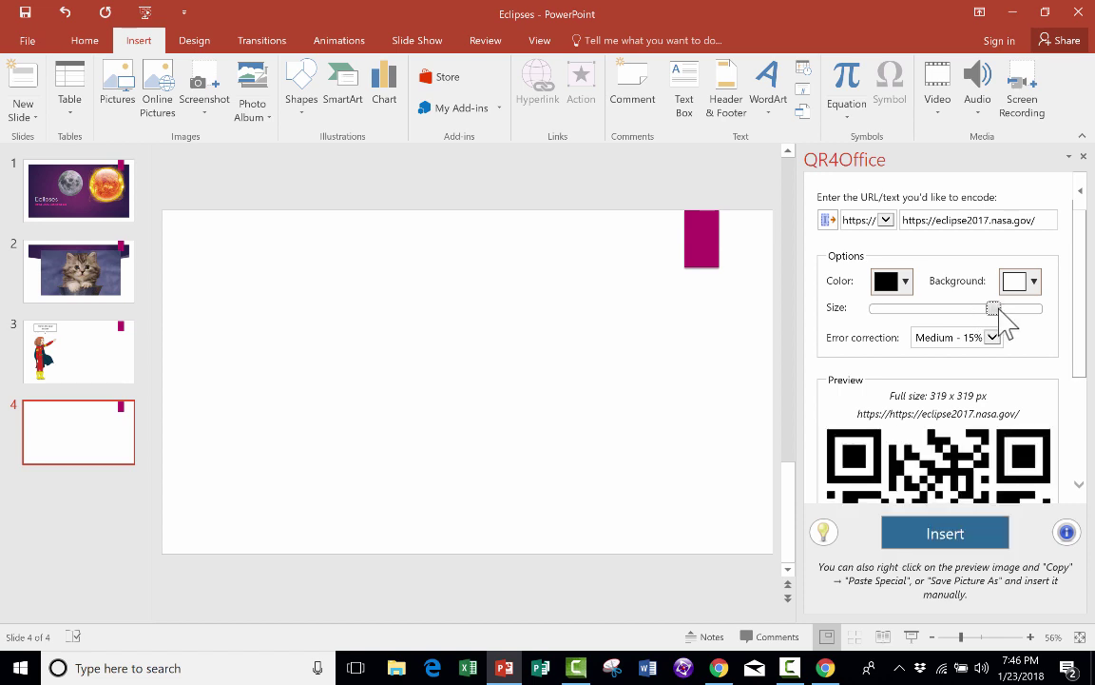
pyautogui.moveTo(994, 309); pyautogui.dragTo(1018, 309)
pyautogui.click(960, 534)
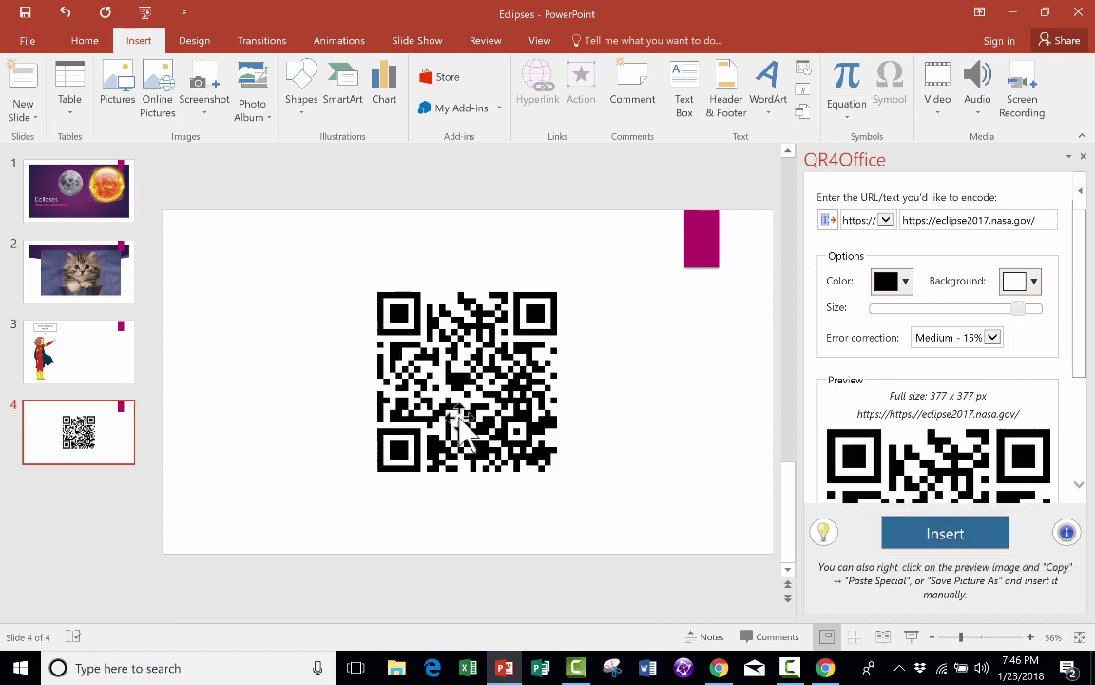
# Enlarge the inserted QR code proportionally and reposition it near the middle of slide 4.
pyautogui.click(458, 414)
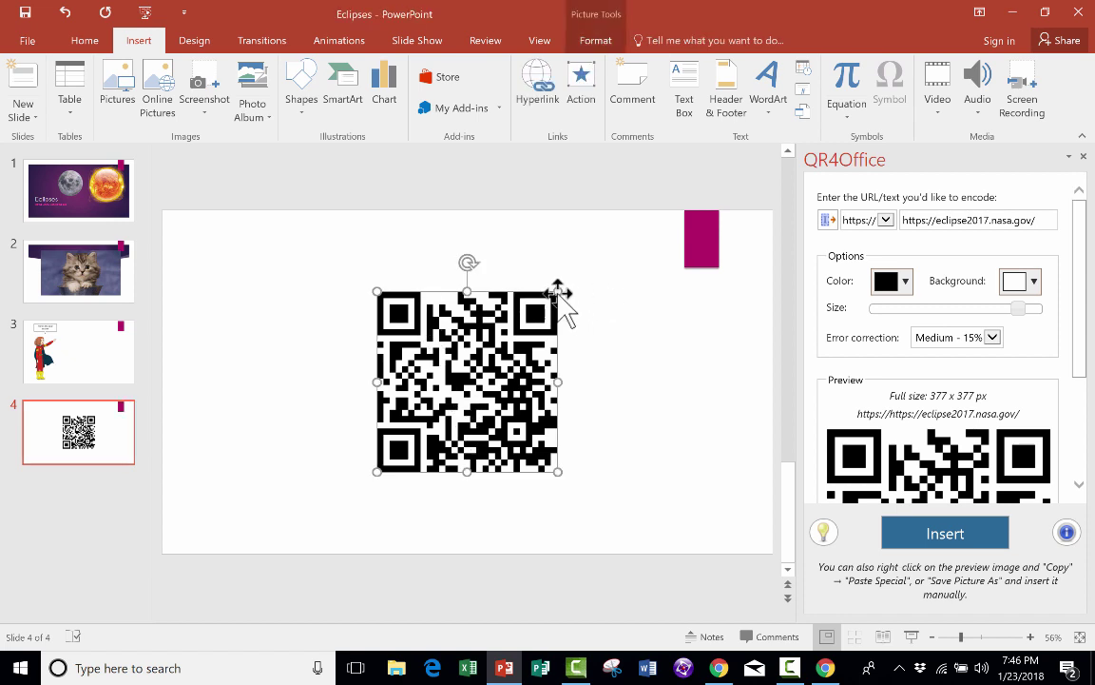
pyautogui.moveTo(558, 293); pyautogui.dragTo(601, 245)
pyautogui.moveTo(562, 317); pyautogui.dragTo(527, 372)
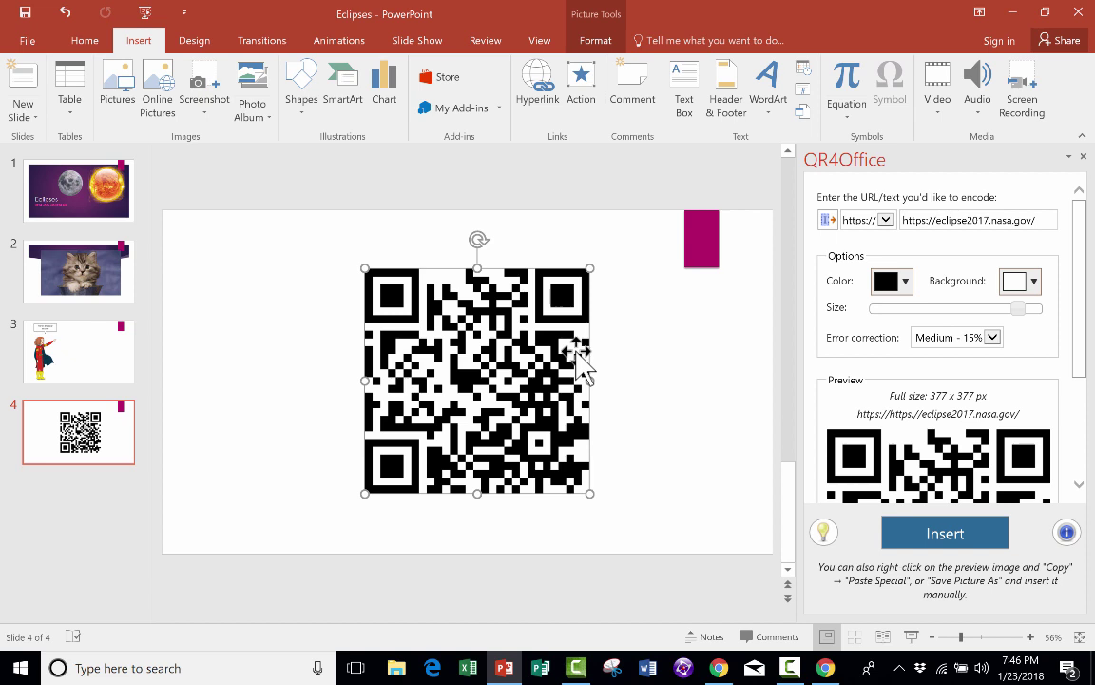
# View the suggested add-ins in the Office Add-ins store, close it, and view the recently used add-ins.
pyautogui.click(448, 80)
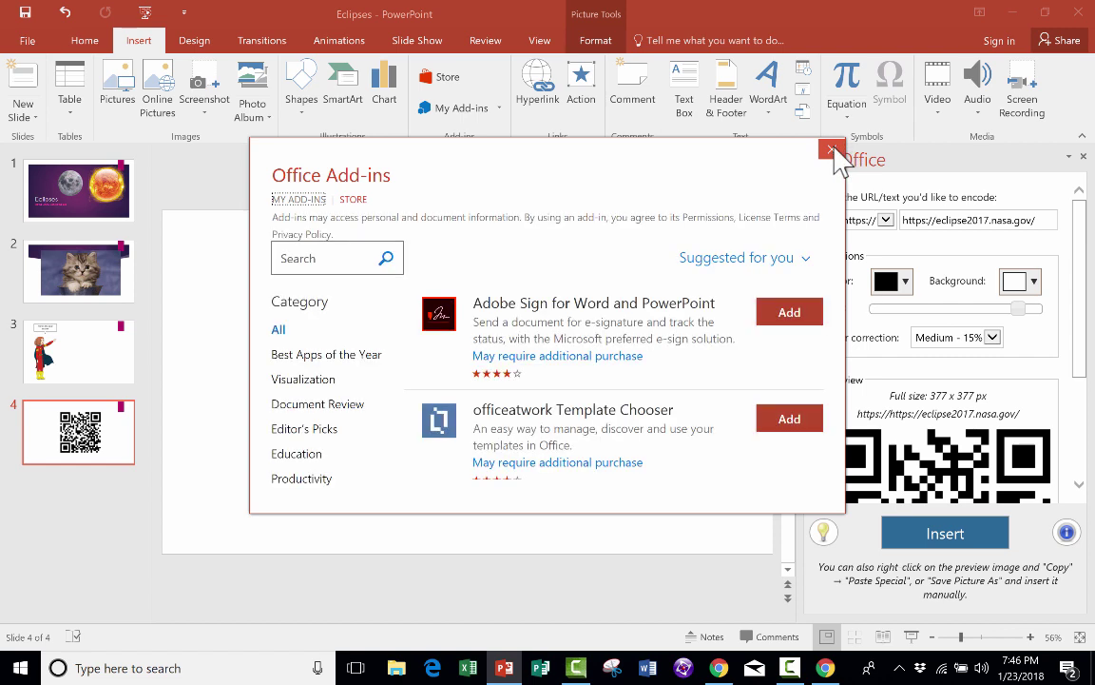
pyautogui.click(832, 150)
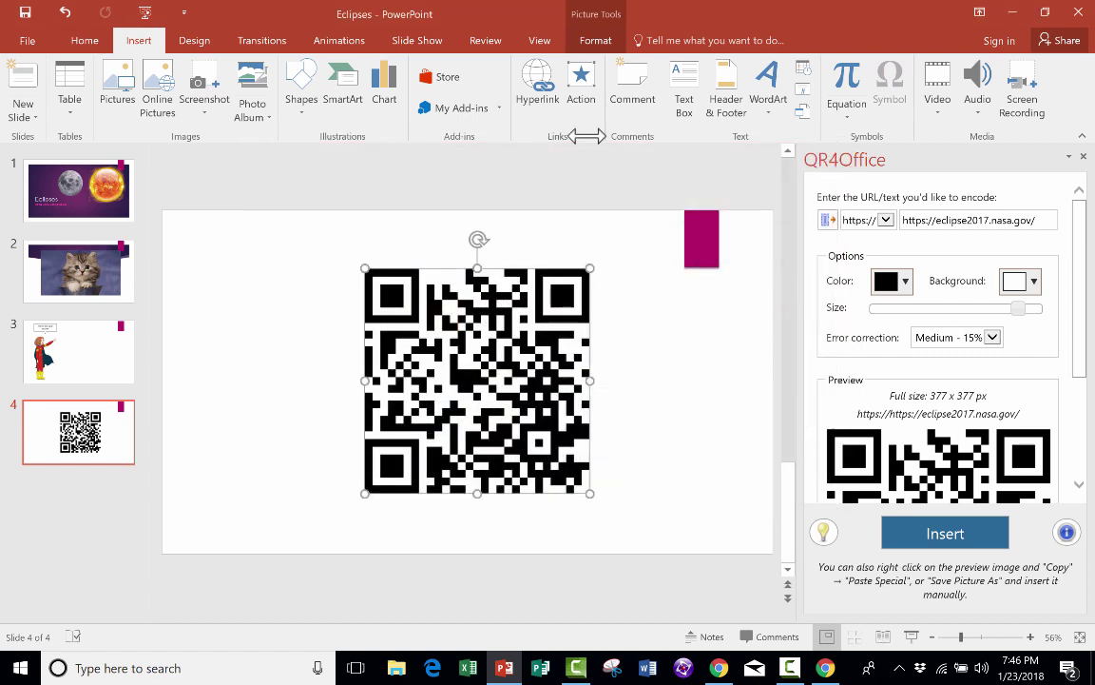
pyautogui.click(502, 107)
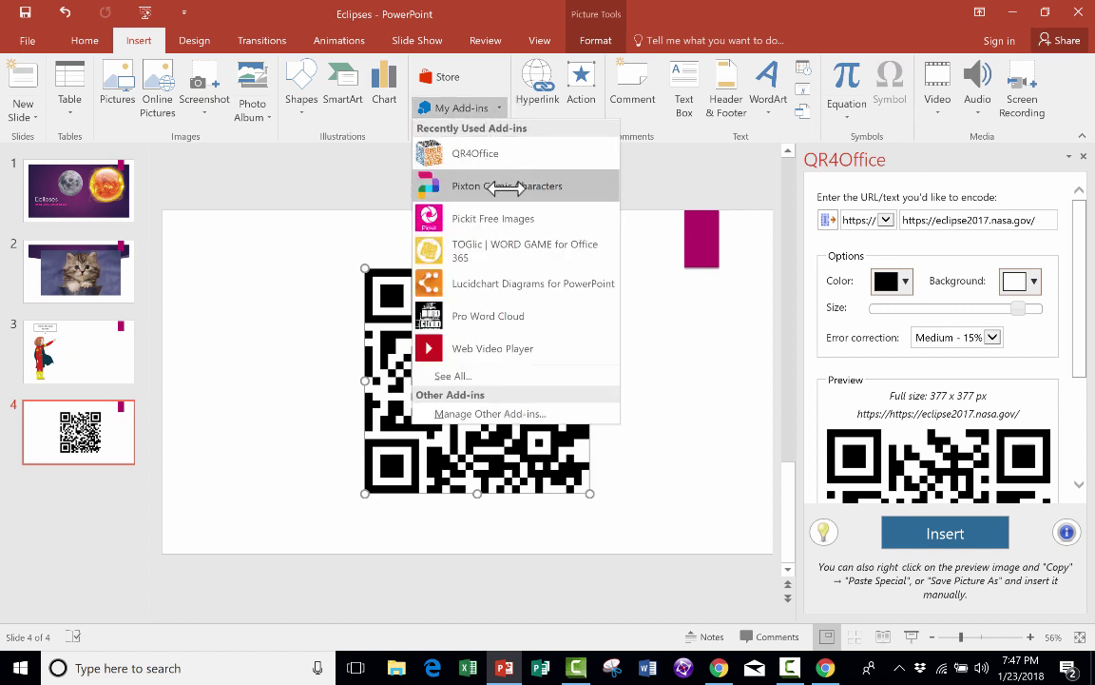